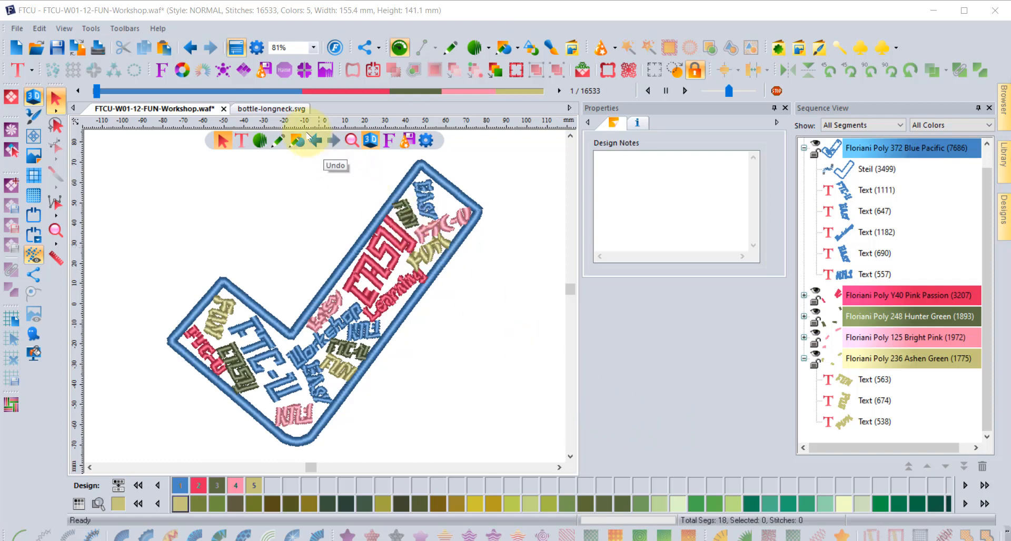
Start Word Play and choose the plain Apple shape, sized 4.72 by 4.62 inches.
{"action": "left_click", "coordinate": [242, 73]}
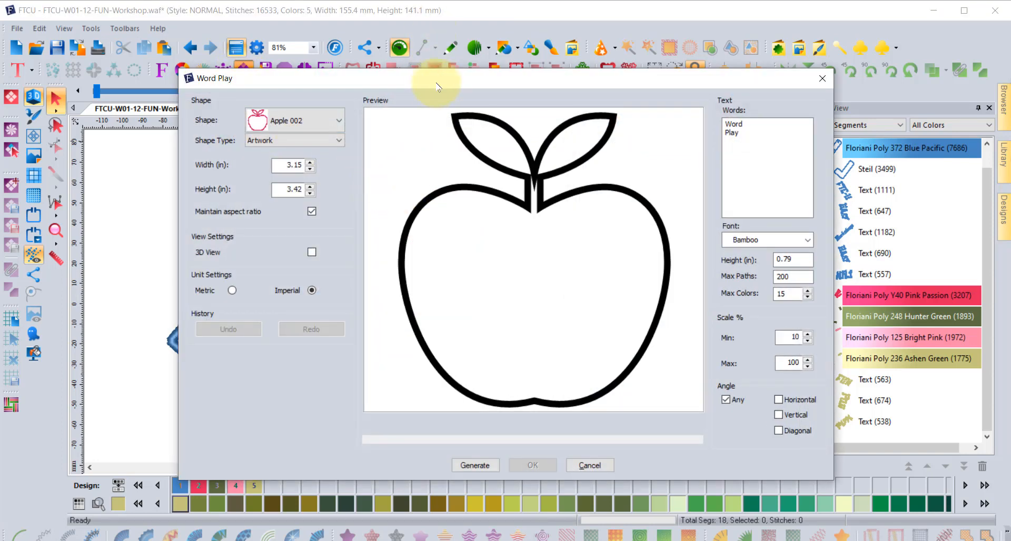
{"action": "left_click_drag", "start_coordinate": [437, 83], "coordinate": [361, 70]}
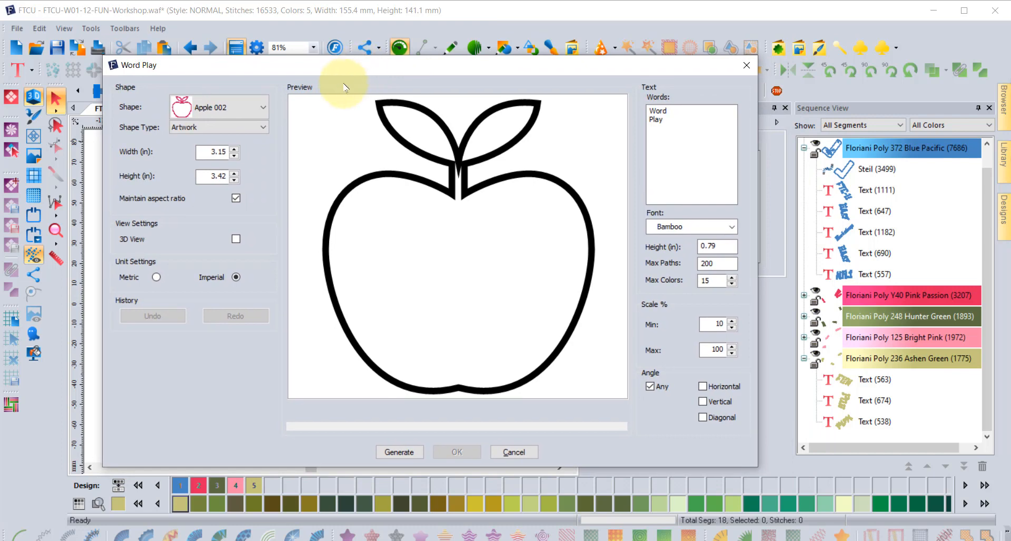
{"action": "left_click", "coordinate": [220, 108]}
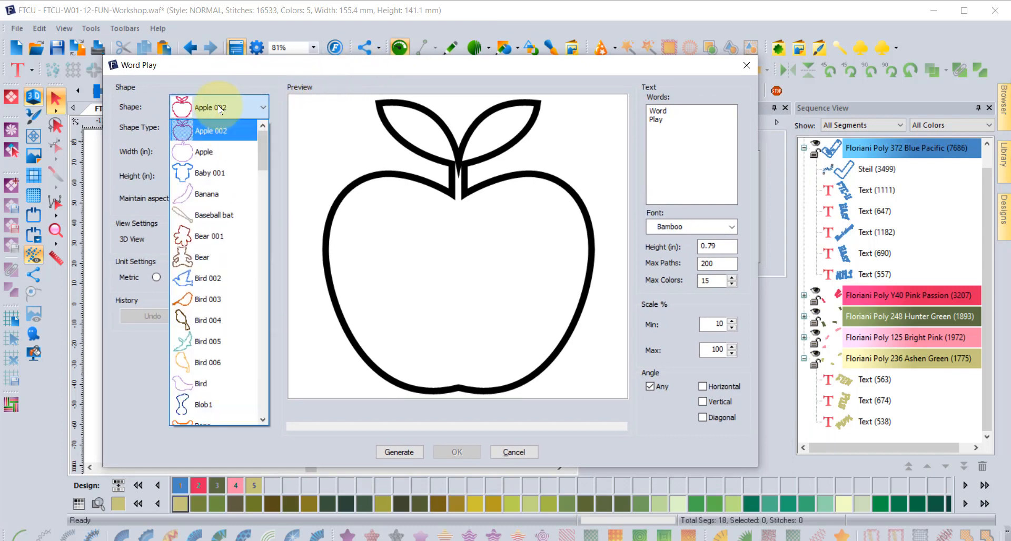
{"action": "left_click", "coordinate": [205, 151]}
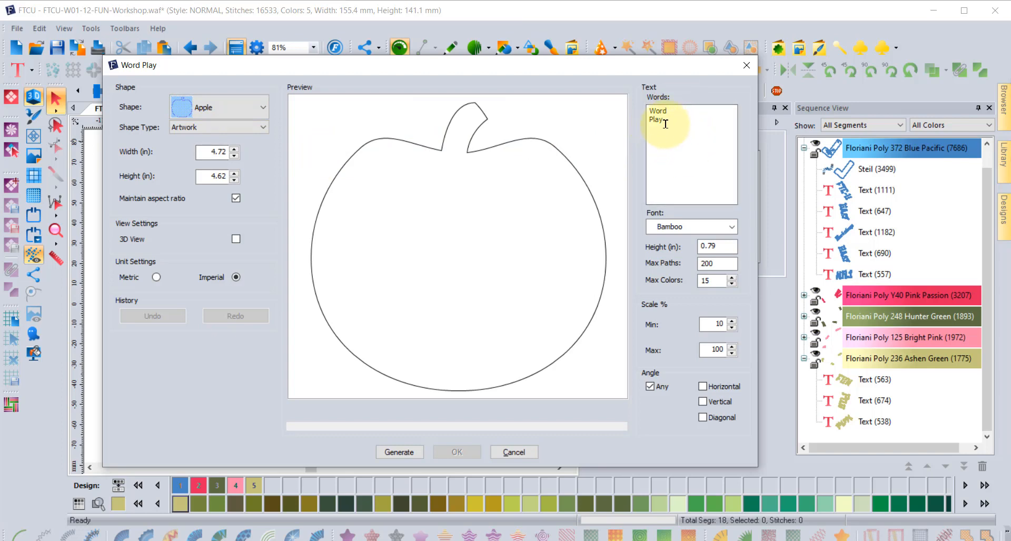
Replace the default words with FTCU, Awesome and FUN, FUN, FUN on separate lines.
{"action": "left_click_drag", "start_coordinate": [664, 129], "coordinate": [601, 104]}
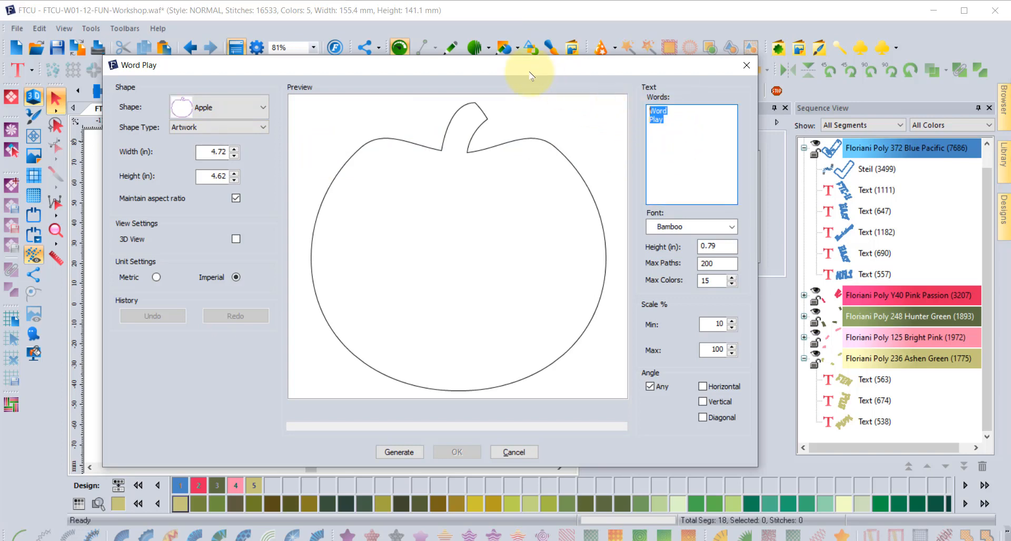
{"action": "type", "text": "FTCU "}
{"action": "type", "text": "A"}
{"action": "type", "text": "wesome"}
{"action": "type", "text": "FUN"}
{"action": "type", "text": " FUN "}
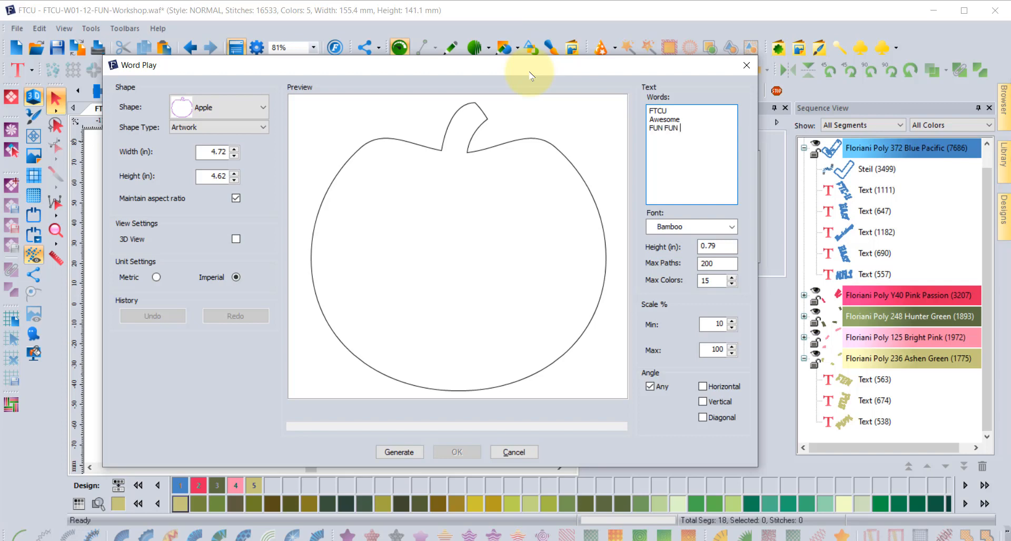
{"action": "type", "text": "FUN,"}
{"action": "type", "text": ",FUN"}
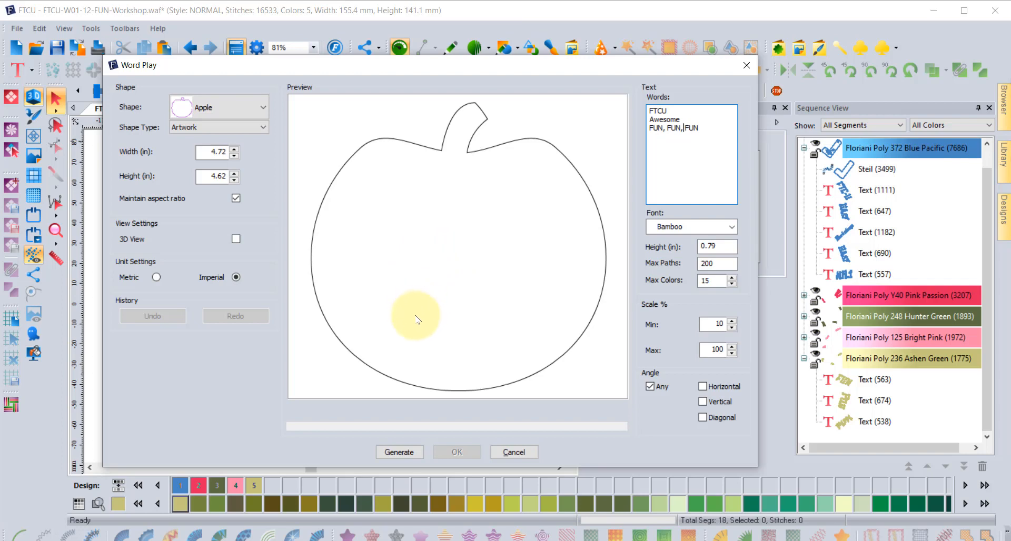
Generate the multi-angle word fill in the apple: 14457 stitches across 38 paths, Bamboo font.
{"action": "left_click", "coordinate": [399, 452]}
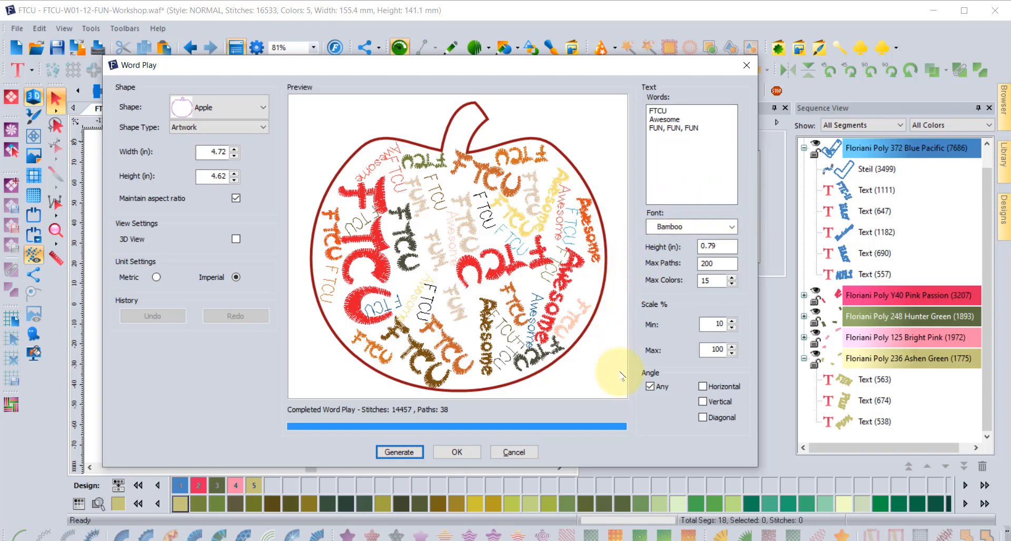
{"action": "left_click", "coordinate": [686, 234]}
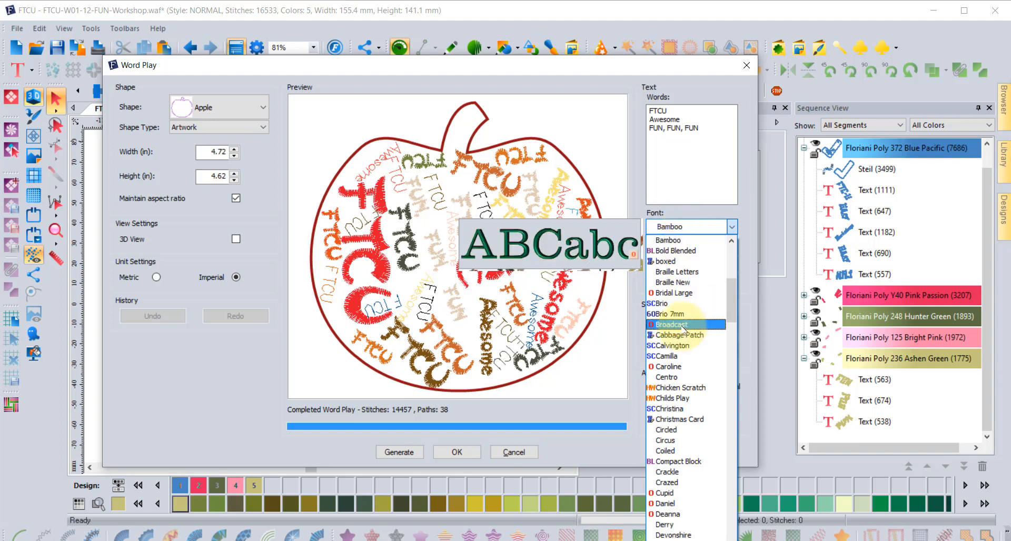
Change the Word Play font from Bamboo to Centro and move the dialog off the canvas.
{"action": "left_click", "coordinate": [672, 377]}
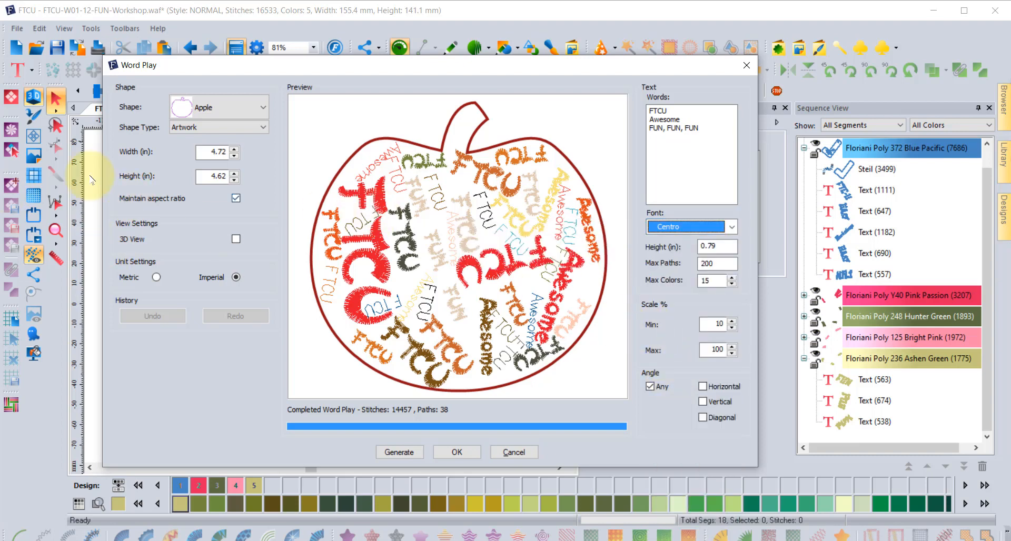
{"action": "mouse_move", "coordinate": [212, 65]}
{"action": "left_mouse_down"}
{"action": "mouse_move", "coordinate": [610, 31]}
{"action": "mouse_move", "coordinate": [611, 41]}
{"action": "mouse_move", "coordinate": [397, 67]}
{"action": "mouse_move", "coordinate": [218, 68]}
{"action": "mouse_move", "coordinate": [203, 48]}
{"action": "left_mouse_up"}
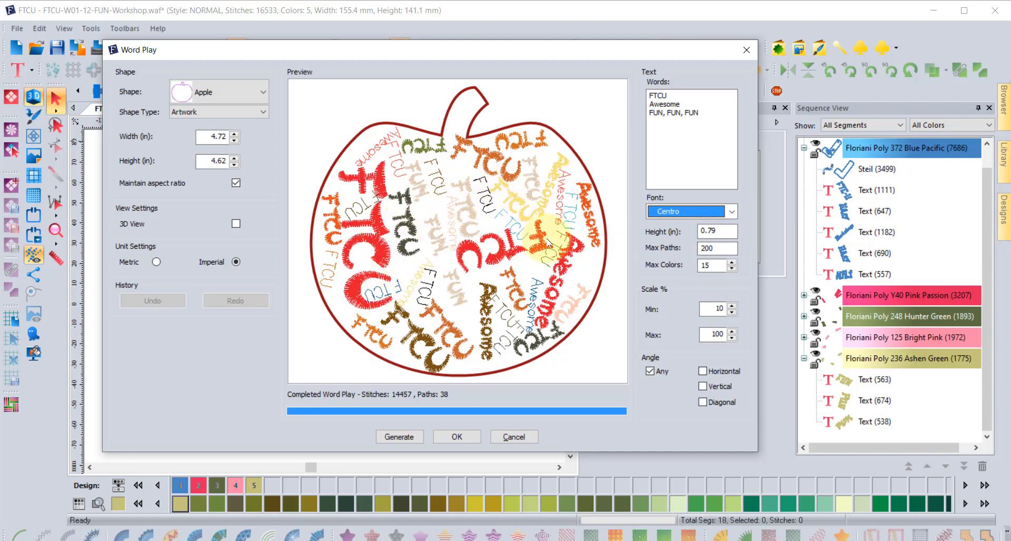
In the Angle options, uncheck Any and leave only Horizontal checked.
{"action": "left_click", "coordinate": [649, 371]}
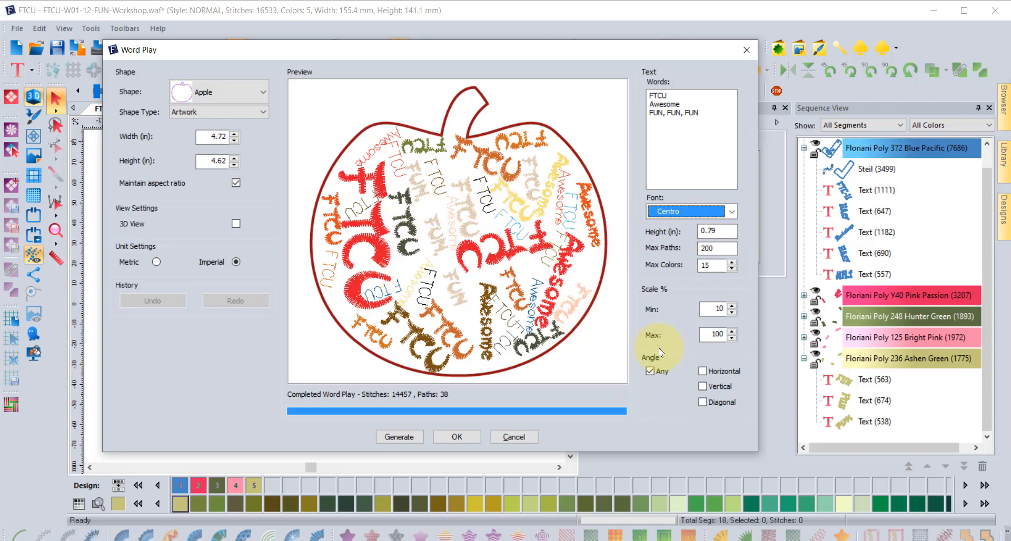
{"action": "left_click", "coordinate": [703, 372]}
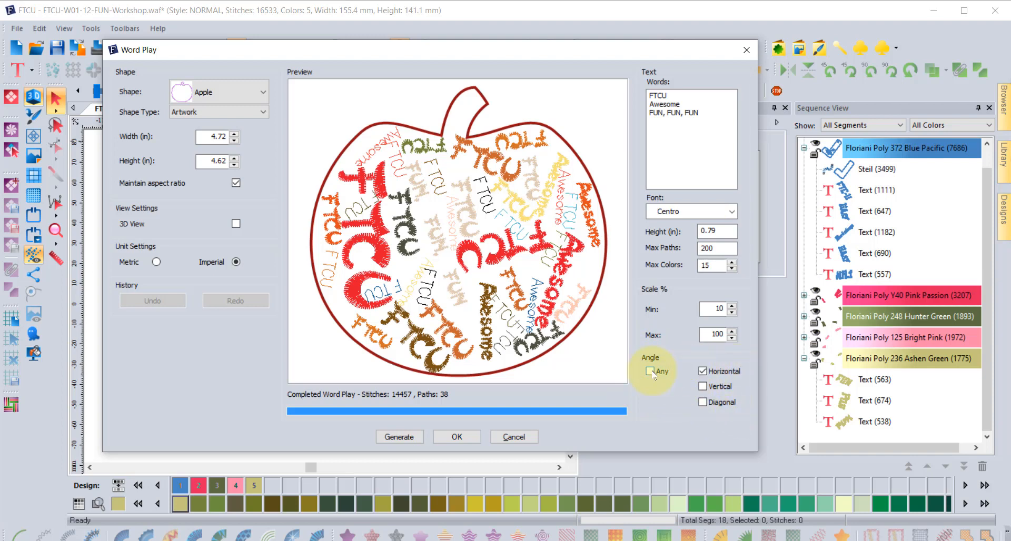
{"action": "left_click", "coordinate": [704, 387]}
{"action": "left_click", "coordinate": [703, 370]}
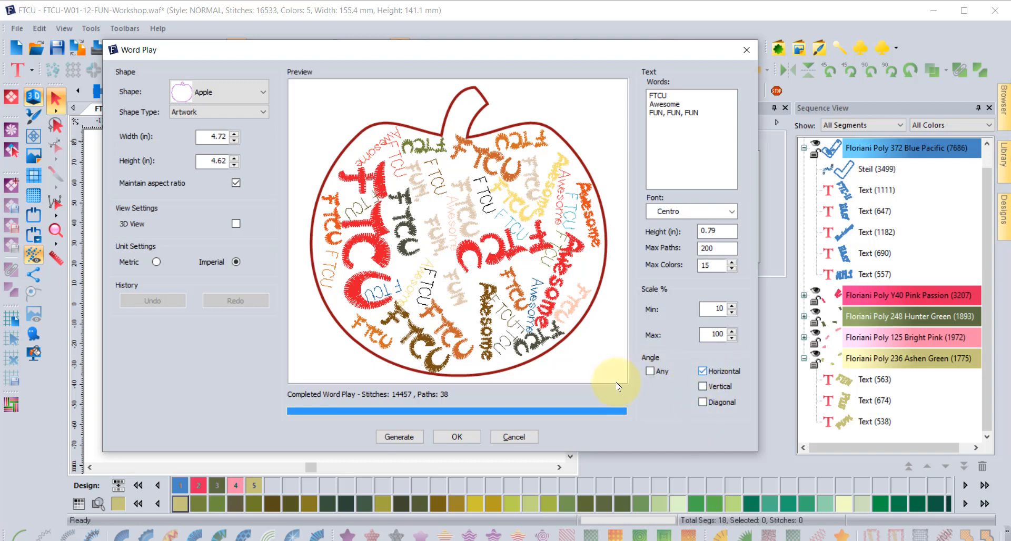
Regenerate the apple with horizontal Centro words: 11040 stitches across 23 paths.
{"action": "left_click", "coordinate": [399, 437]}
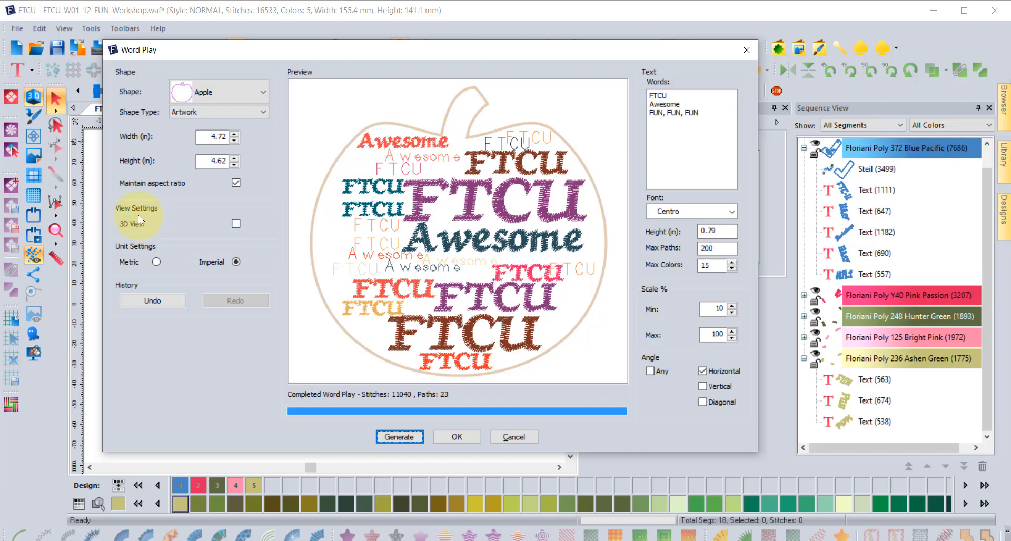
Try the 3D preview and metric units, return to inches, then undo to the 14457-stitch multi-angle fill.
{"action": "left_click", "coordinate": [236, 225]}
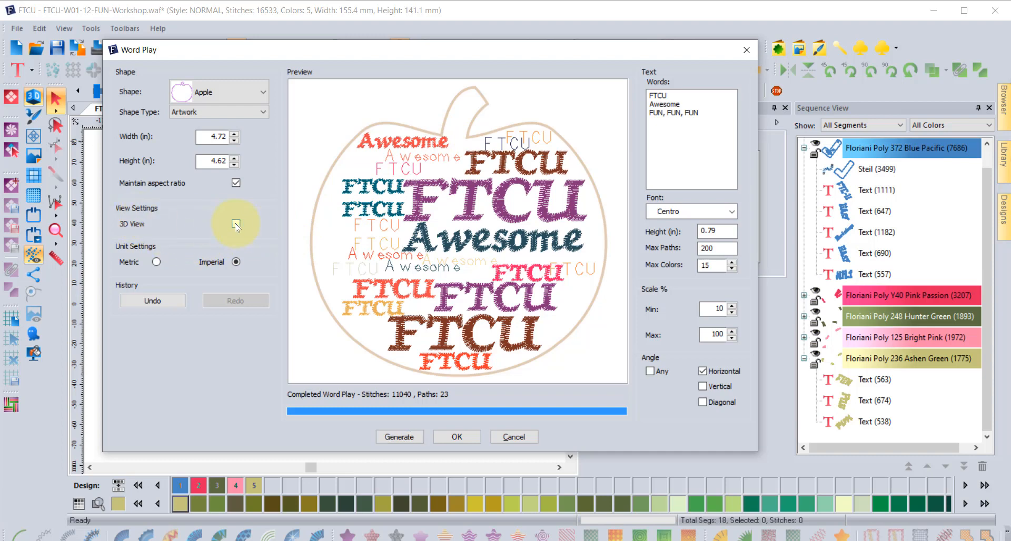
{"action": "left_click", "coordinate": [236, 224]}
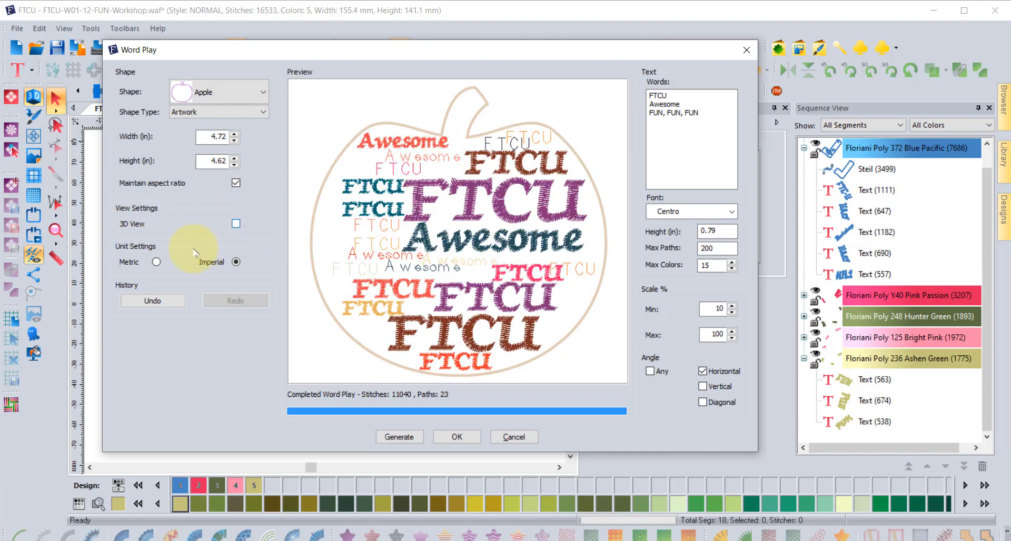
{"action": "left_click", "coordinate": [156, 261]}
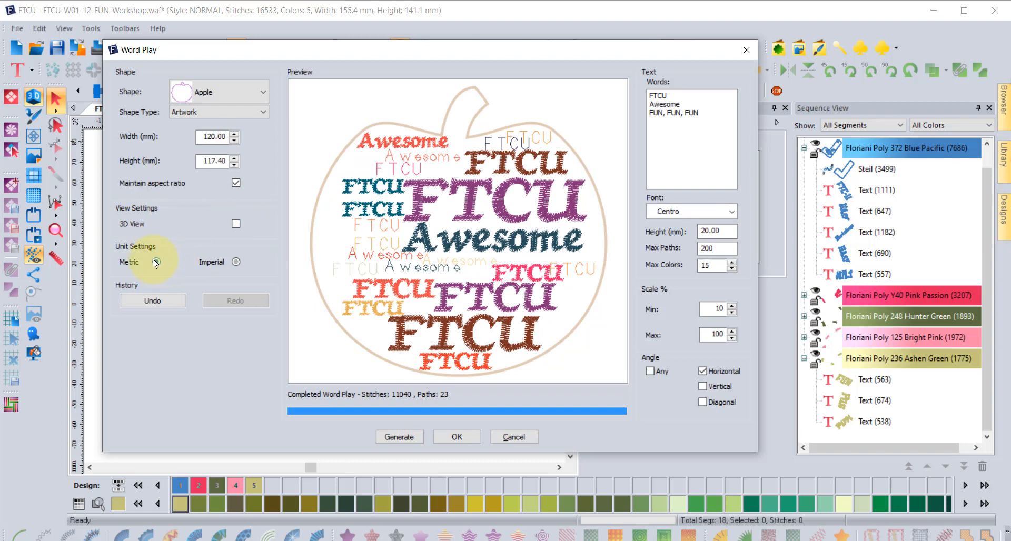
{"action": "left_click", "coordinate": [235, 263]}
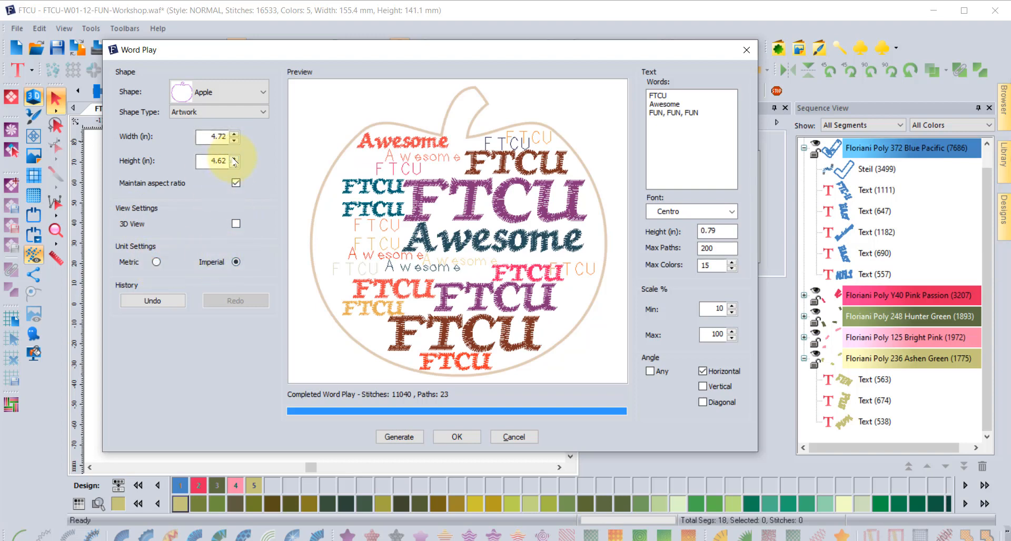
{"action": "left_click", "coordinate": [156, 304]}
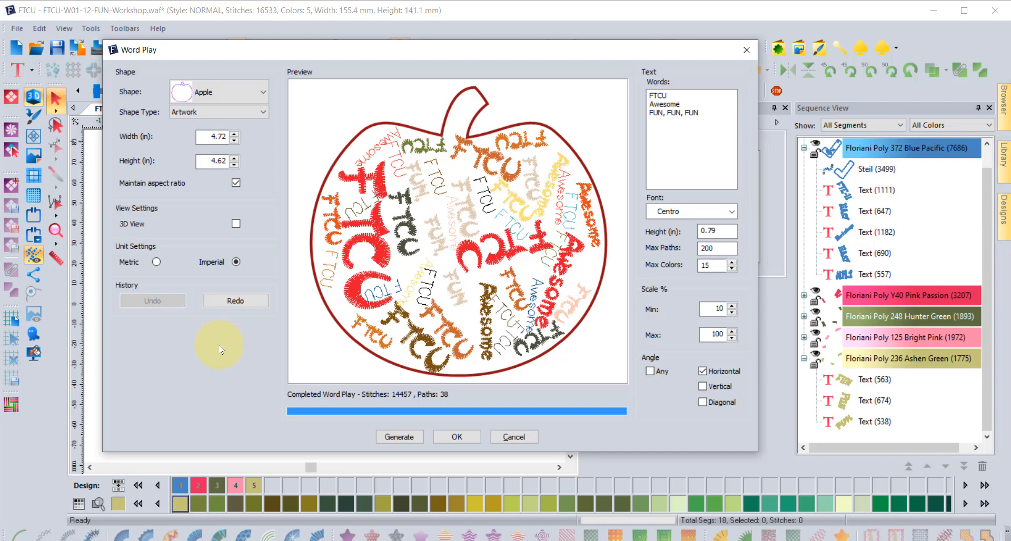
Redo the horizontal Centro layout of 11040 stitches across 23 paths.
{"action": "left_click", "coordinate": [246, 304]}
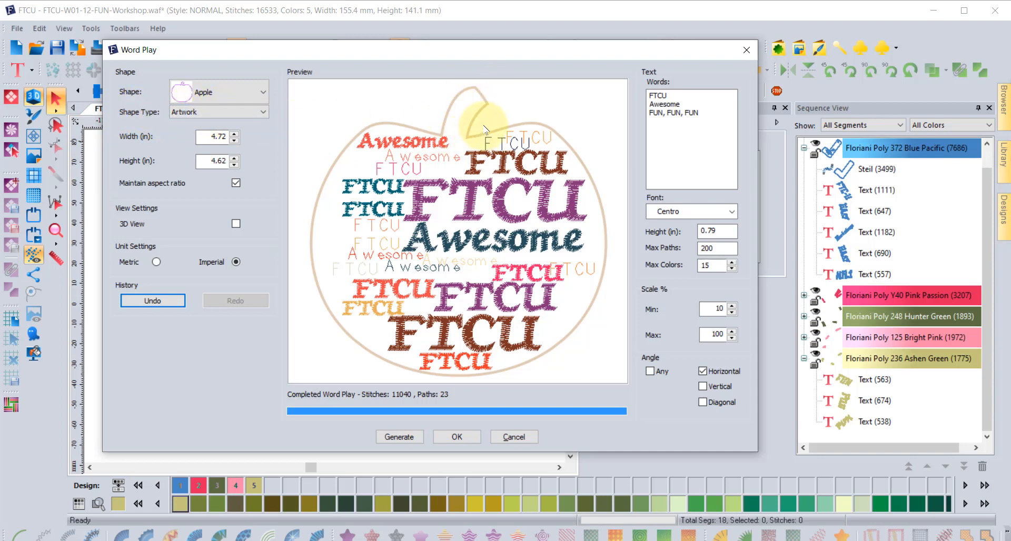
{"action": "left_click", "coordinate": [242, 112]}
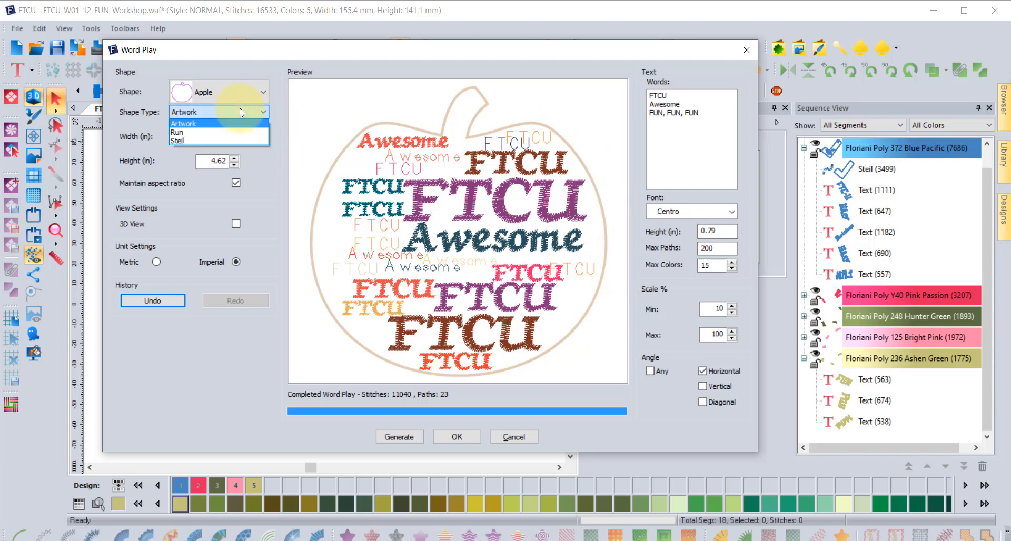
Set the outline type to Steil, place the apple on the canvas upper left, and select it.
{"action": "left_click", "coordinate": [199, 141]}
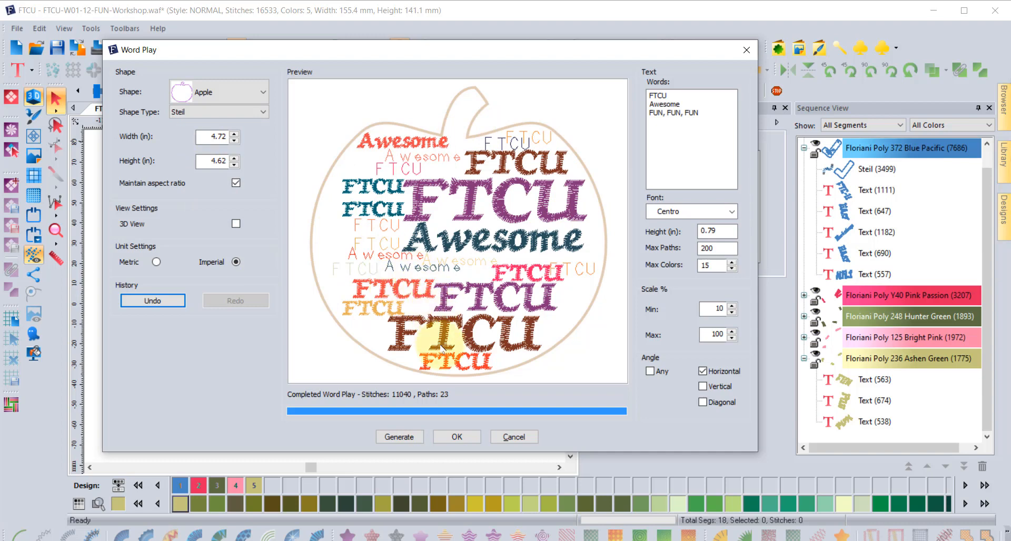
{"action": "left_click", "coordinate": [457, 437]}
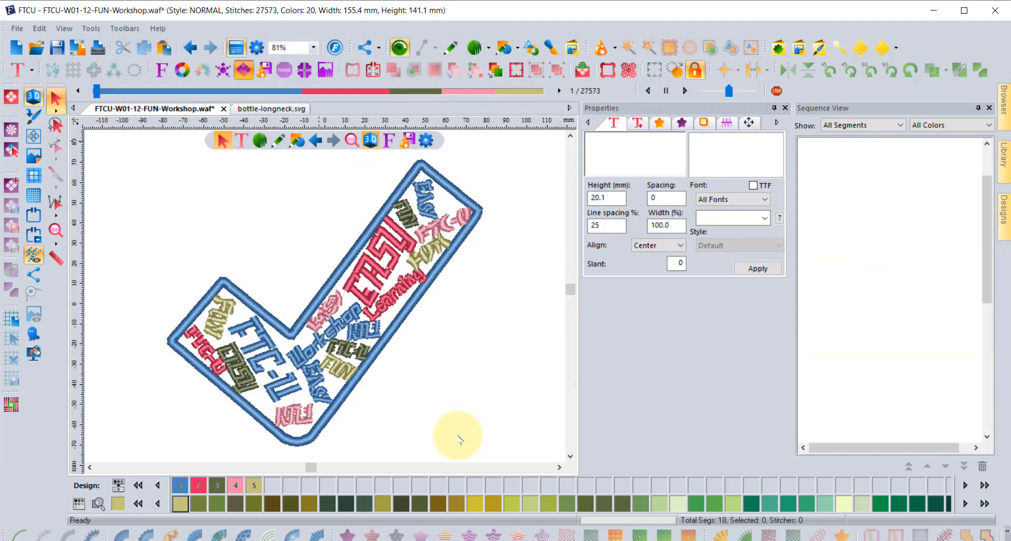
{"action": "scroll", "coordinate": [481, 347], "scroll_direction": "down", "scroll_amount": 2}
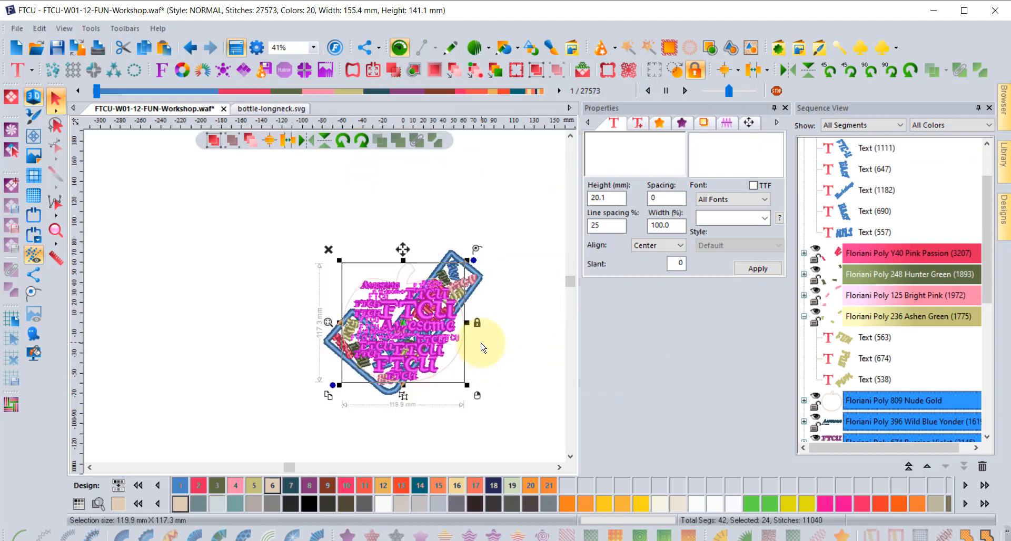
{"action": "left_click_drag", "start_coordinate": [318, 269], "coordinate": [281, 218]}
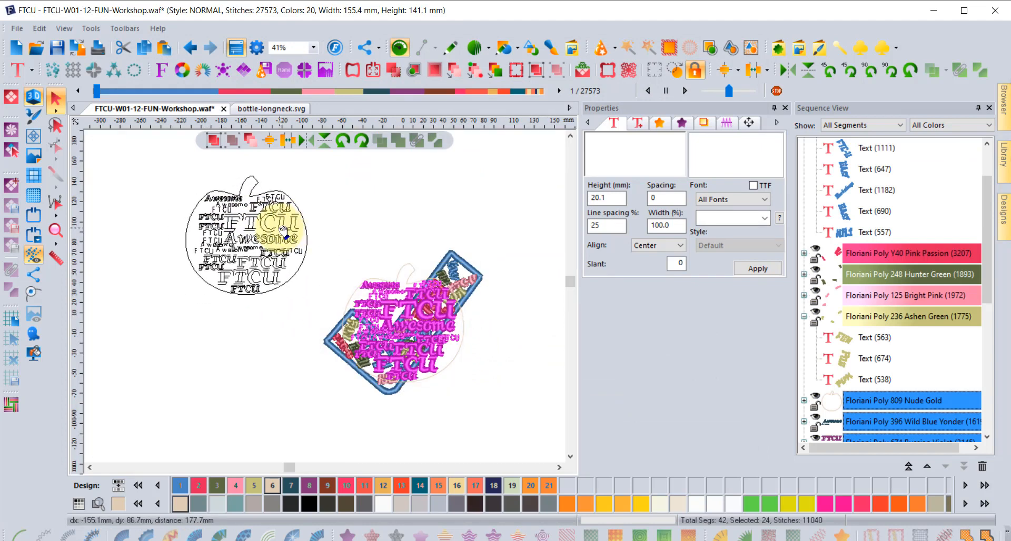
{"action": "left_click", "coordinate": [375, 188]}
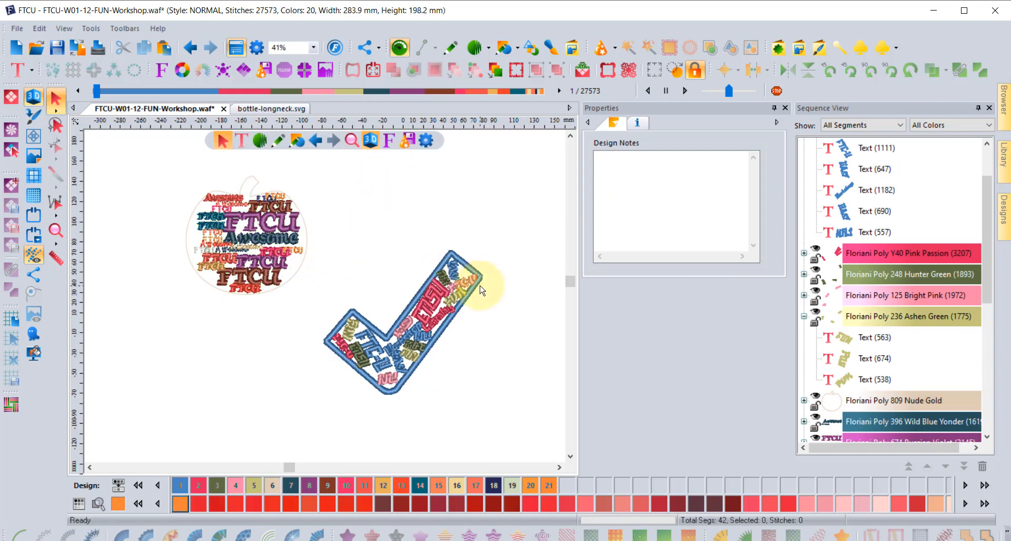
{"action": "left_click", "coordinate": [305, 272]}
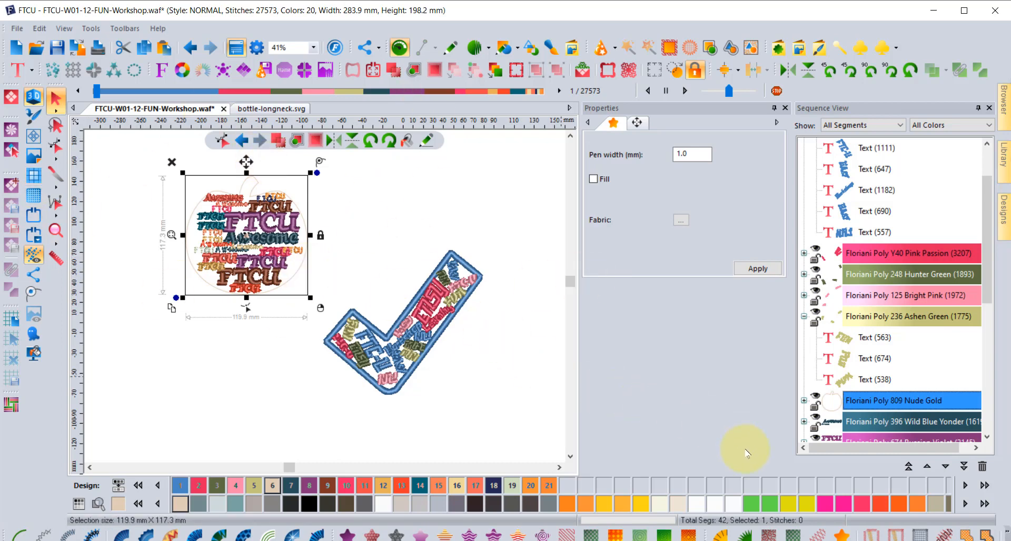
Add a 2495-stitch satin appliqué border around the apple, bringing the design to 30068 stitches.
{"action": "left_click", "coordinate": [744, 535]}
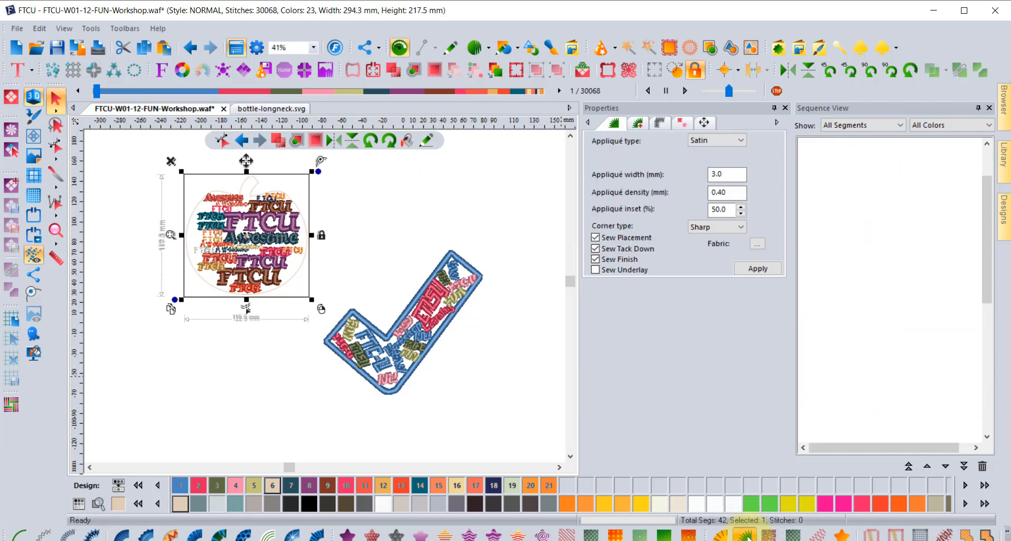
{"action": "left_click", "coordinate": [964, 11]}
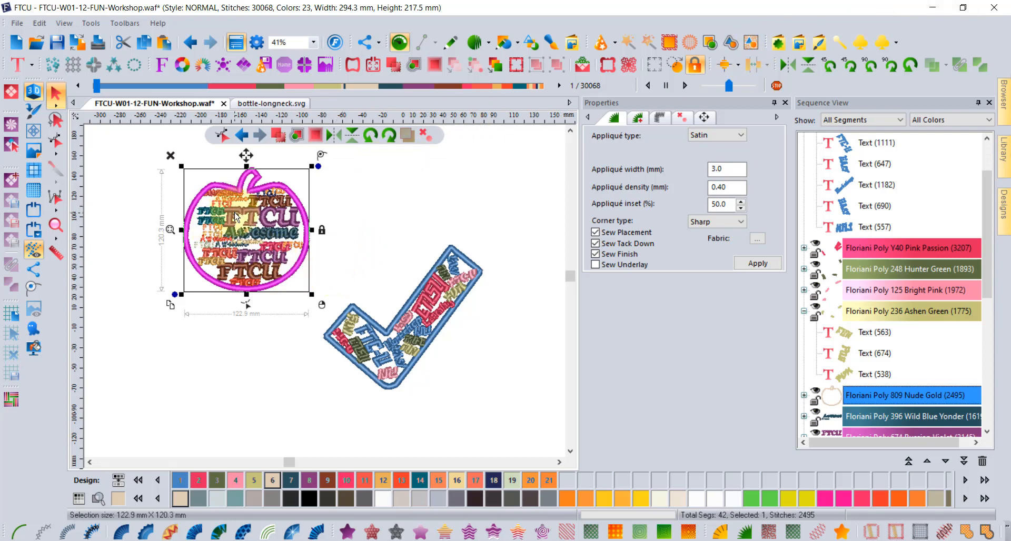
{"action": "left_click", "coordinate": [337, 201]}
{"action": "scroll", "coordinate": [225, 217], "scroll_direction": "up", "scroll_amount": 3}
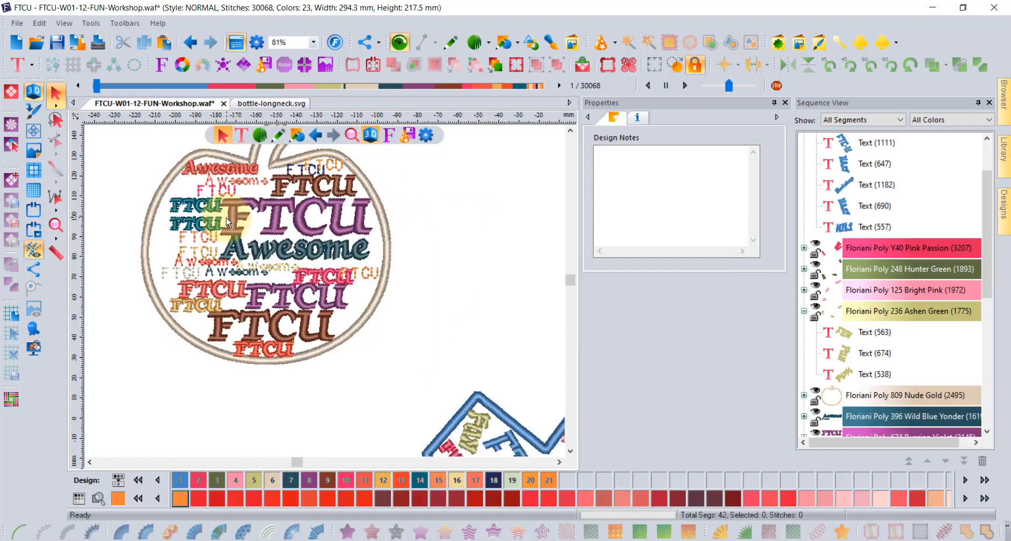
{"action": "scroll", "coordinate": [229, 217], "scroll_direction": "down", "scroll_amount": 3}
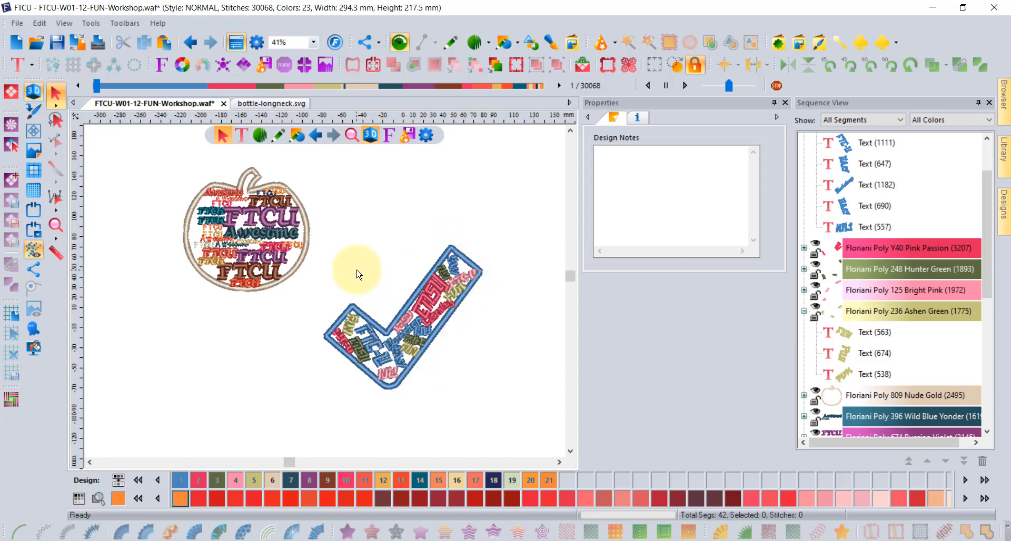
{"action": "left_click", "coordinate": [245, 67]}
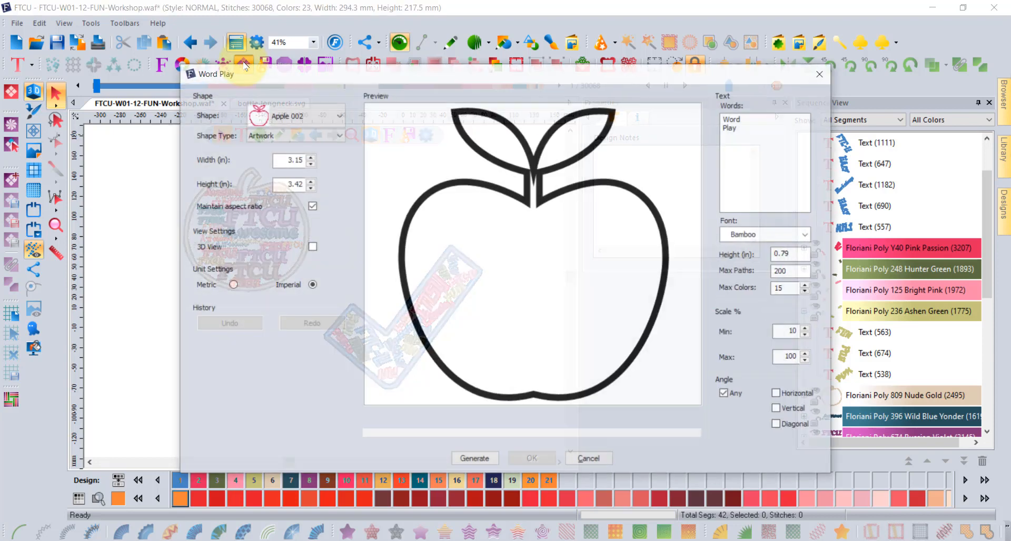
{"action": "left_click", "coordinate": [296, 118]}
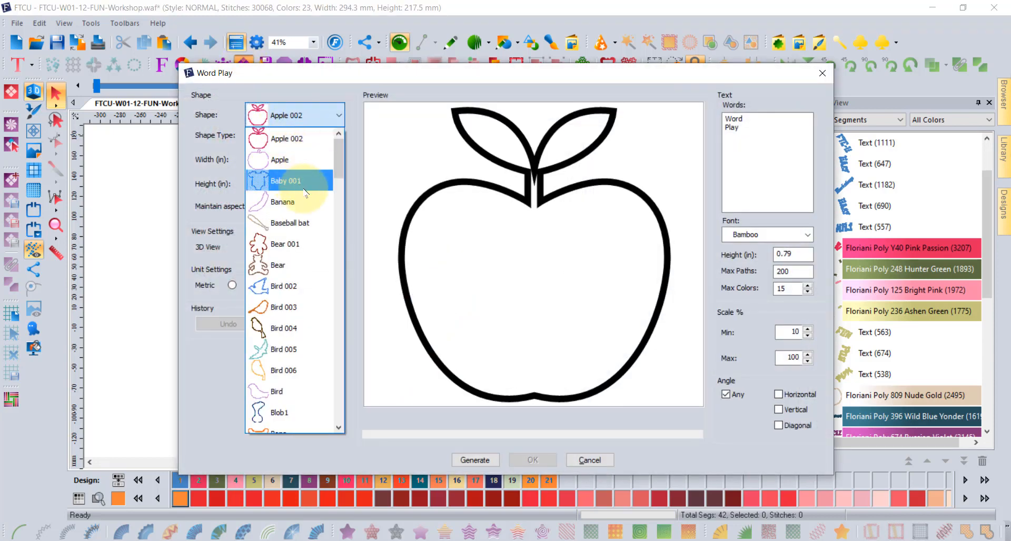
{"action": "scroll", "coordinate": [304, 192], "scroll_direction": "down", "scroll_amount": 1}
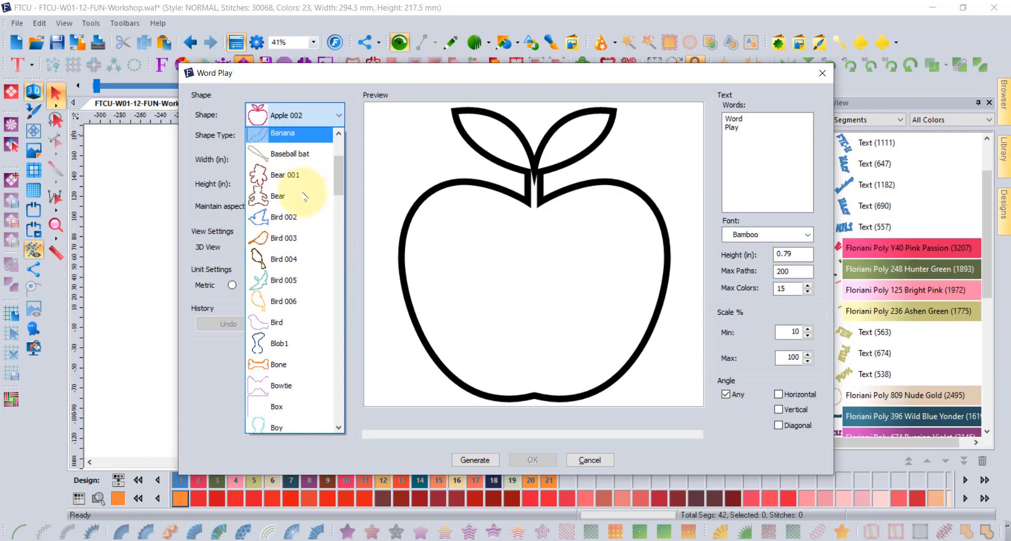
{"action": "scroll", "coordinate": [305, 196], "scroll_direction": "down", "scroll_amount": 4}
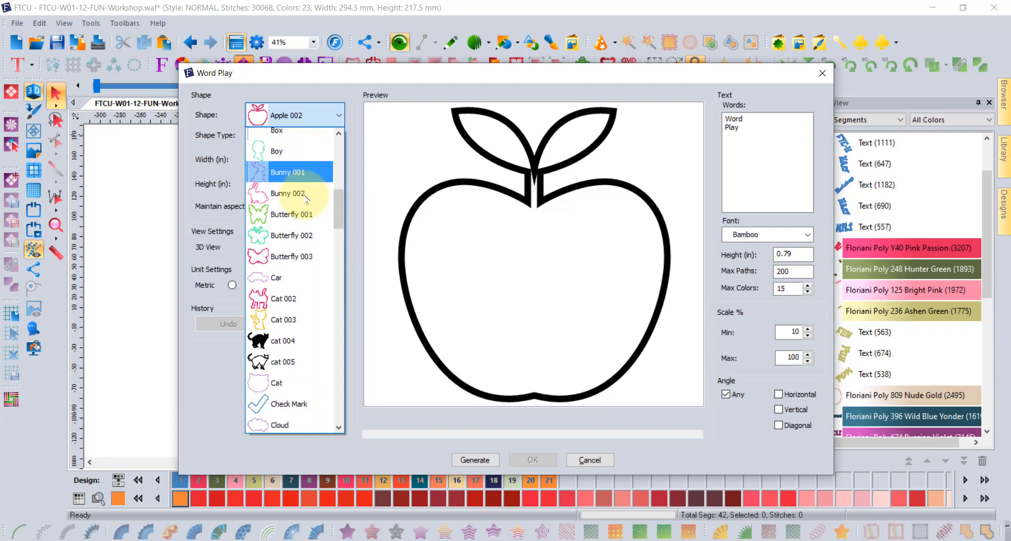
{"action": "scroll", "coordinate": [304, 195], "scroll_direction": "down", "scroll_amount": 1}
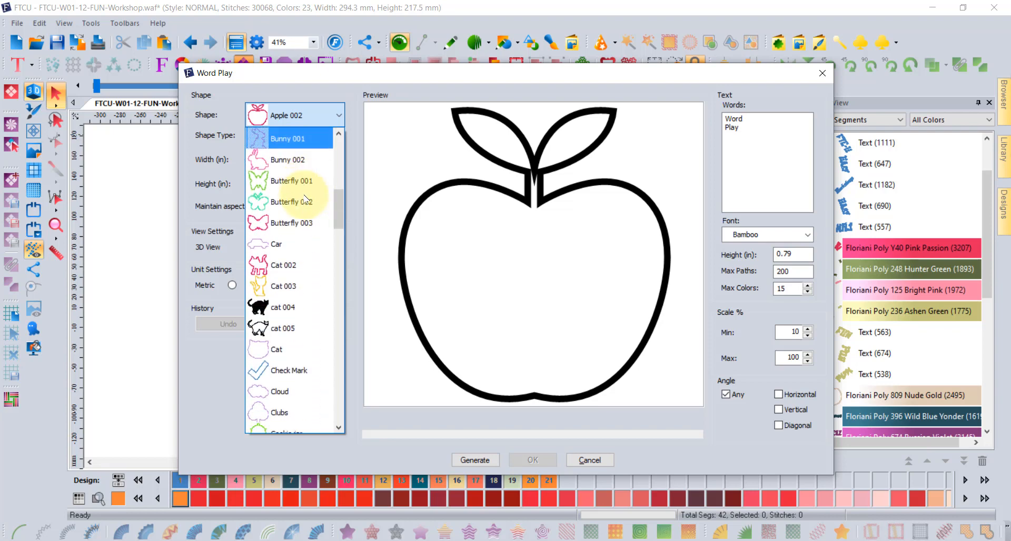
{"action": "left_click", "coordinate": [294, 370]}
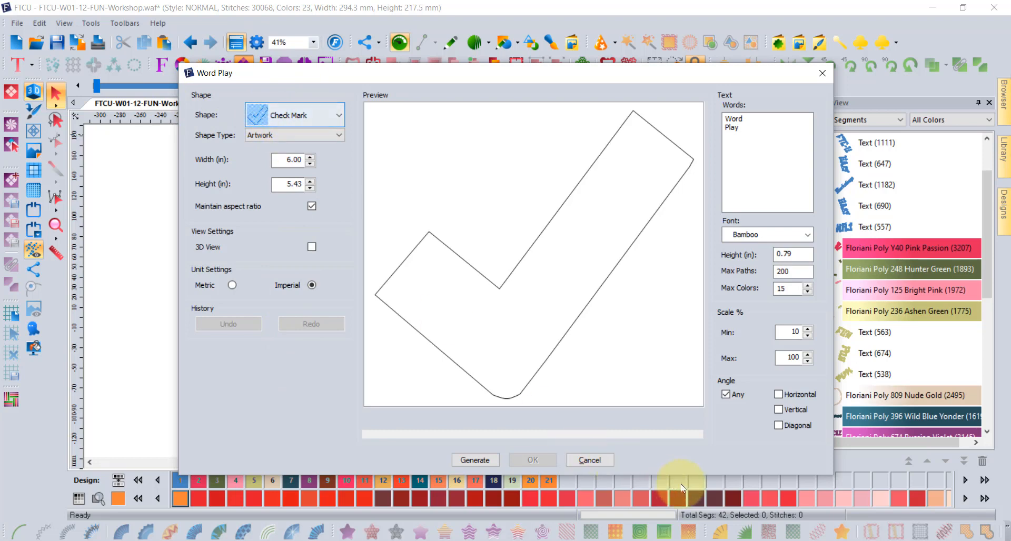
{"action": "left_click", "coordinate": [589, 460]}
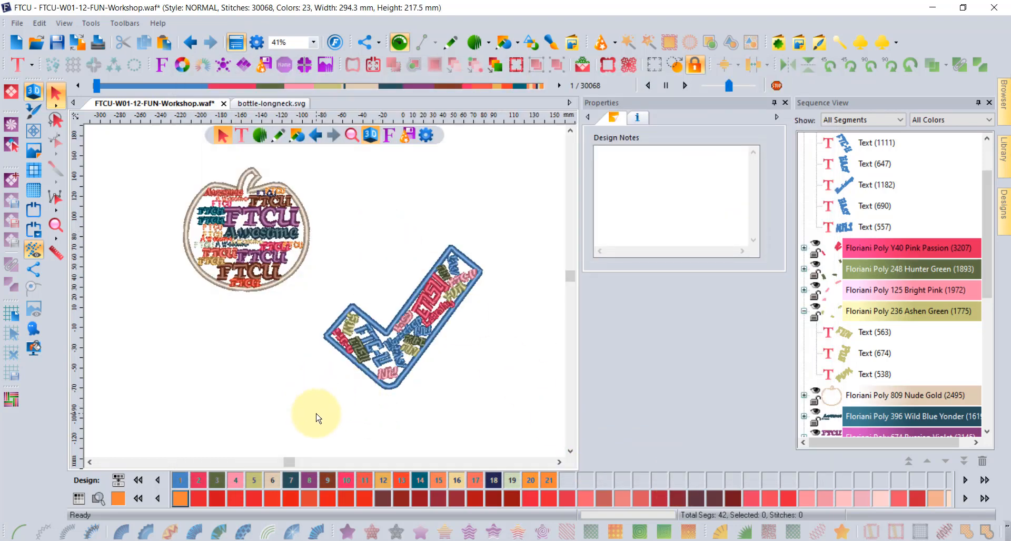
Switch to the bottle-longneck.svg document and select its black bottle artwork.
{"action": "left_click", "coordinate": [265, 104]}
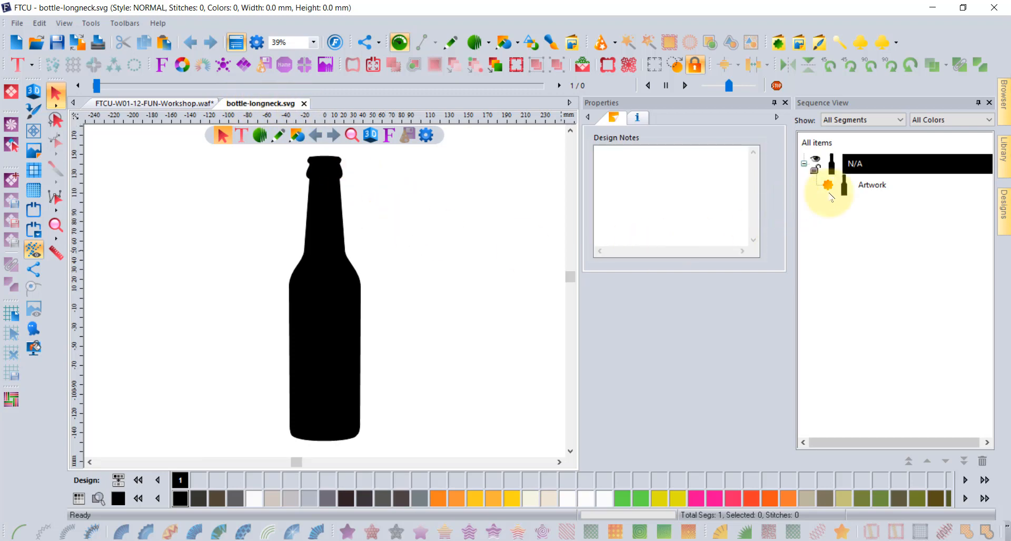
{"action": "left_click", "coordinate": [858, 189]}
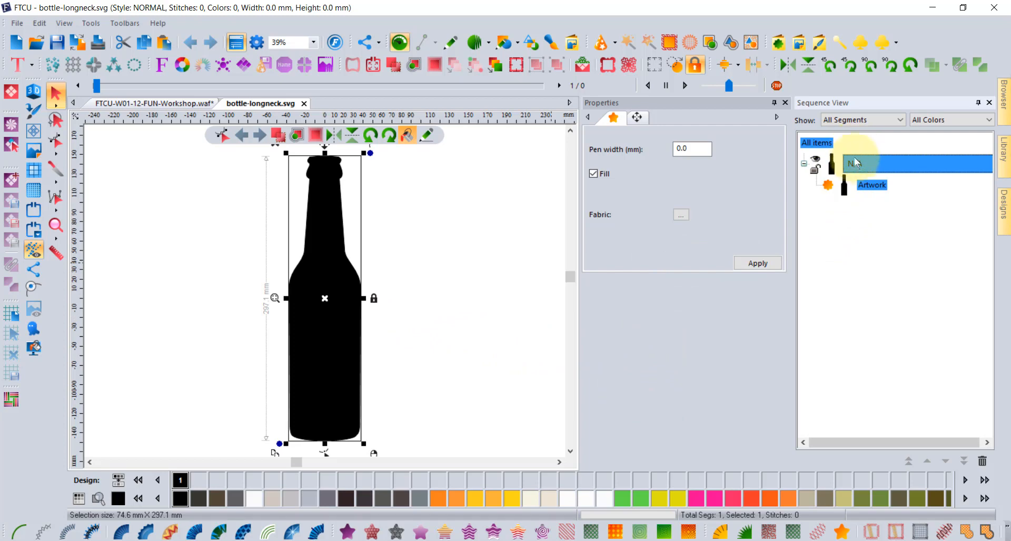
Shift the bottle slightly right and make it an unfilled Neon Orange outline.
{"action": "left_click_drag", "start_coordinate": [339, 278], "coordinate": [371, 279]}
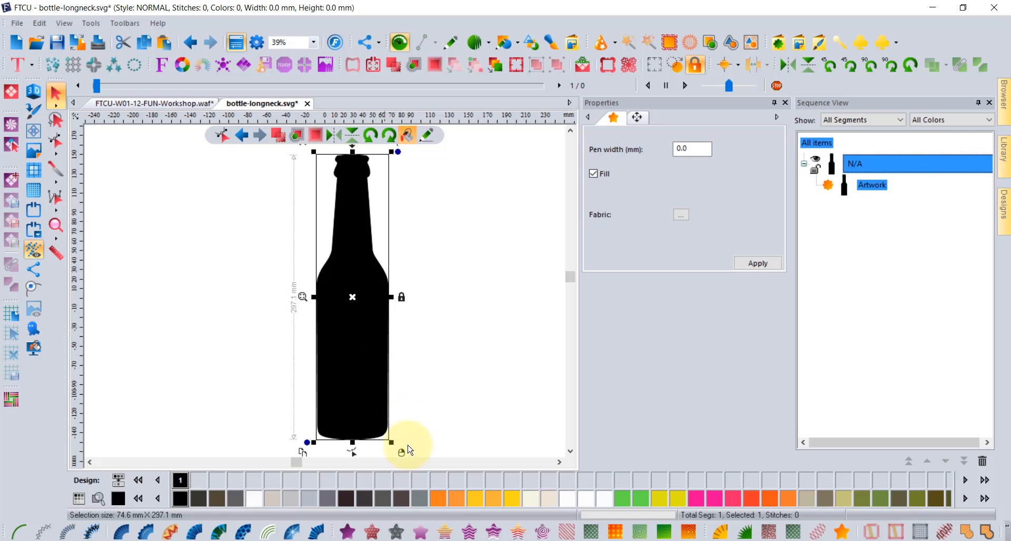
{"action": "left_click", "coordinate": [437, 498]}
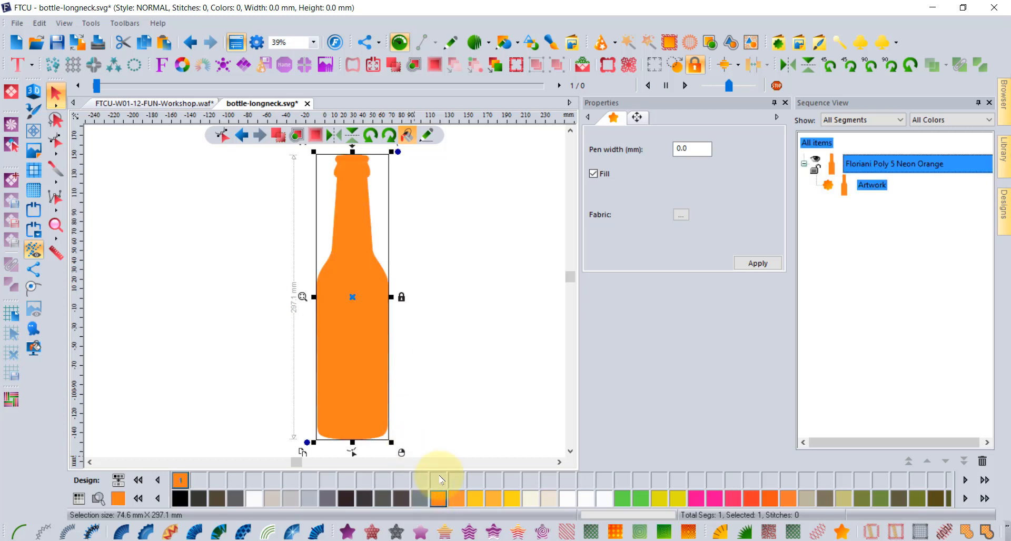
{"action": "left_click", "coordinate": [593, 174]}
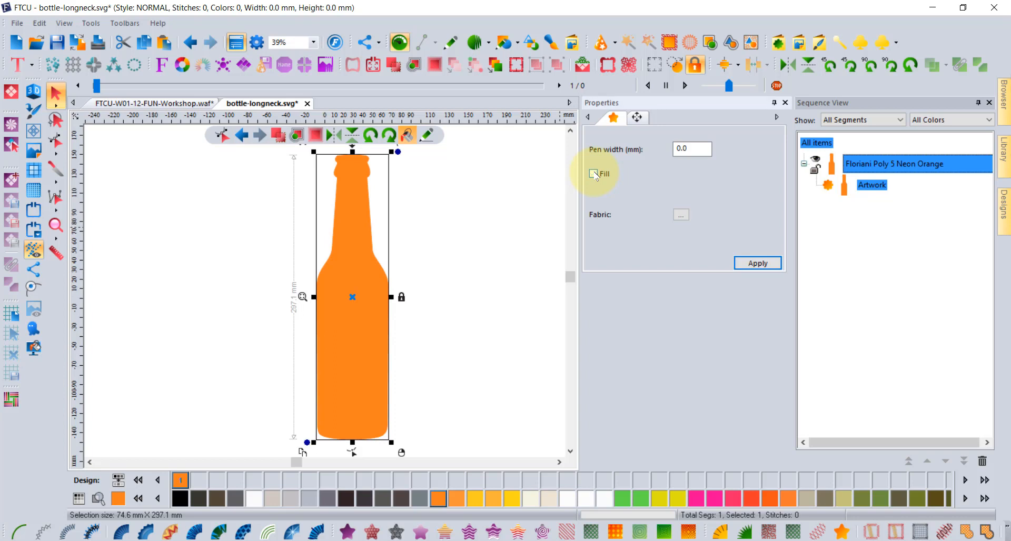
{"action": "left_click", "coordinate": [758, 263]}
{"action": "left_click", "coordinate": [507, 203]}
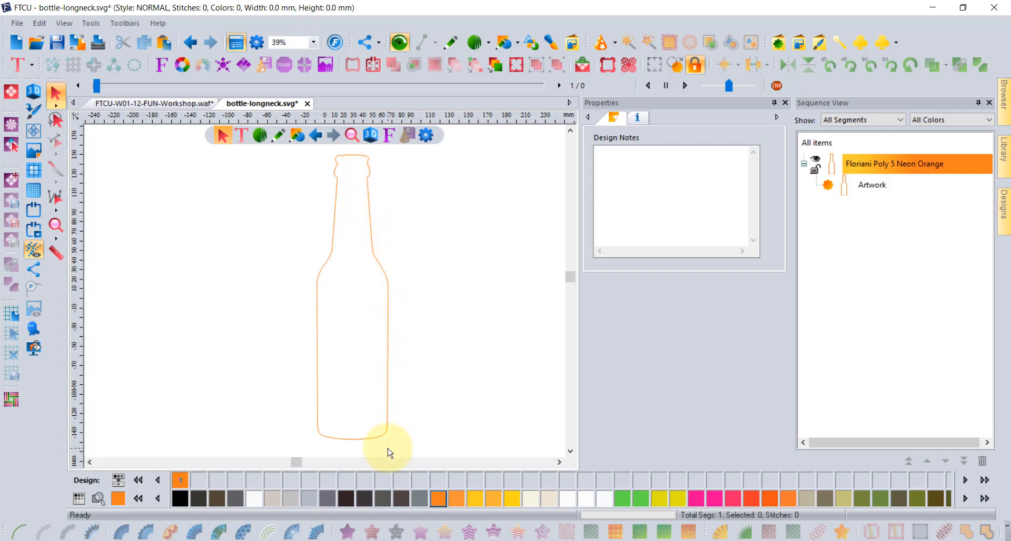
Insert the anchor003 custom shape right of the bottle's neck and select its Rocket Blue artwork.
{"action": "left_click", "coordinate": [778, 43]}
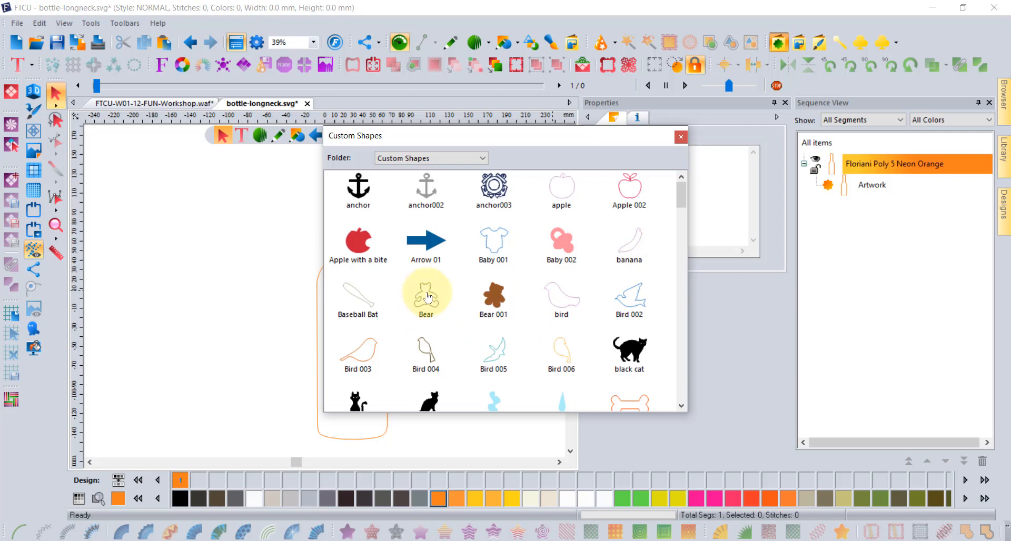
{"action": "double_click", "coordinate": [494, 186]}
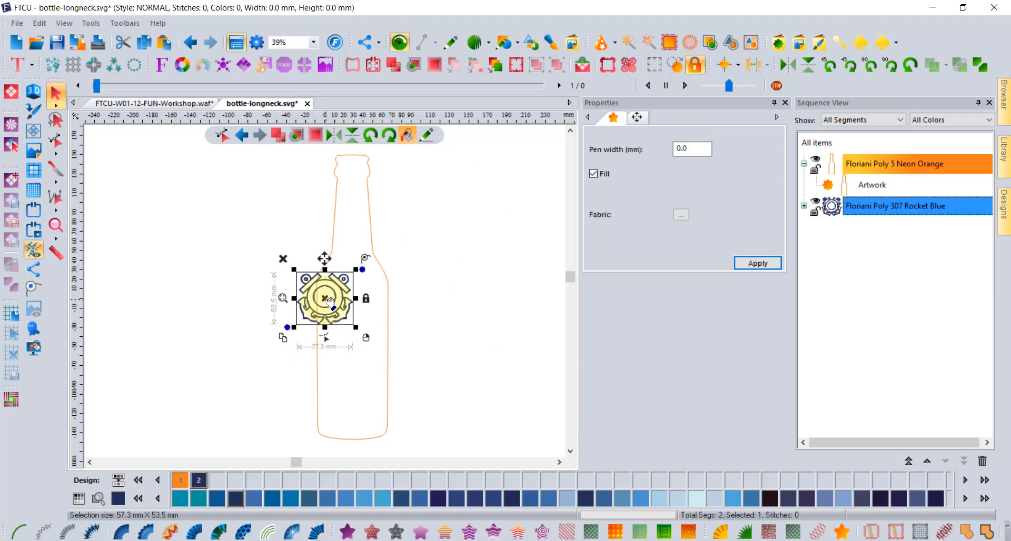
{"action": "left_click_drag", "start_coordinate": [330, 300], "coordinate": [465, 231]}
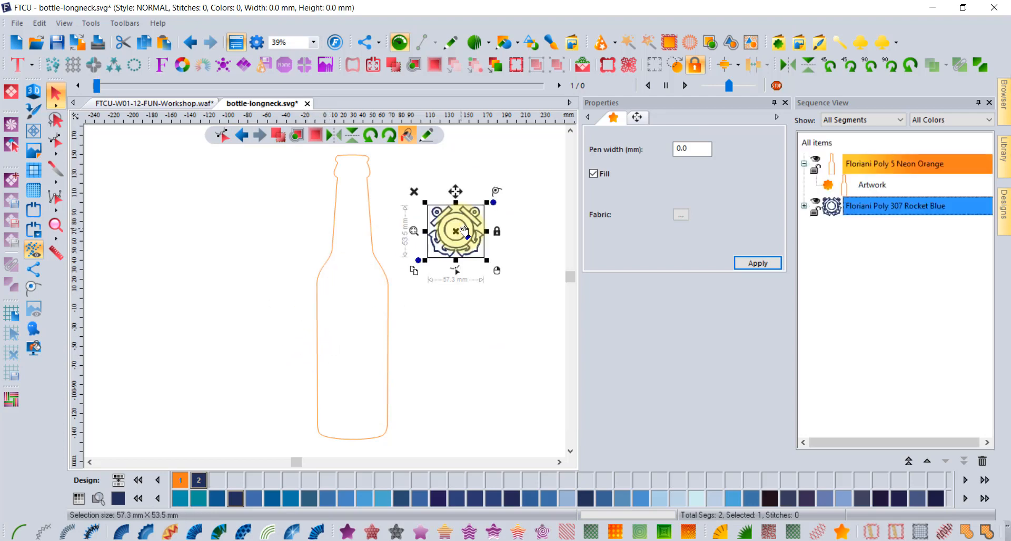
{"action": "left_click", "coordinate": [804, 206]}
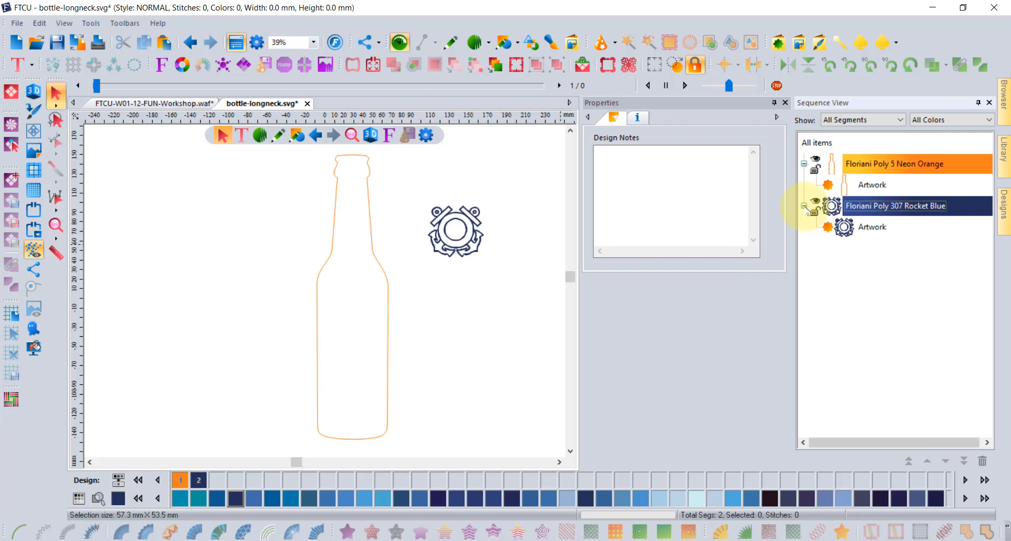
{"action": "left_click", "coordinate": [874, 228]}
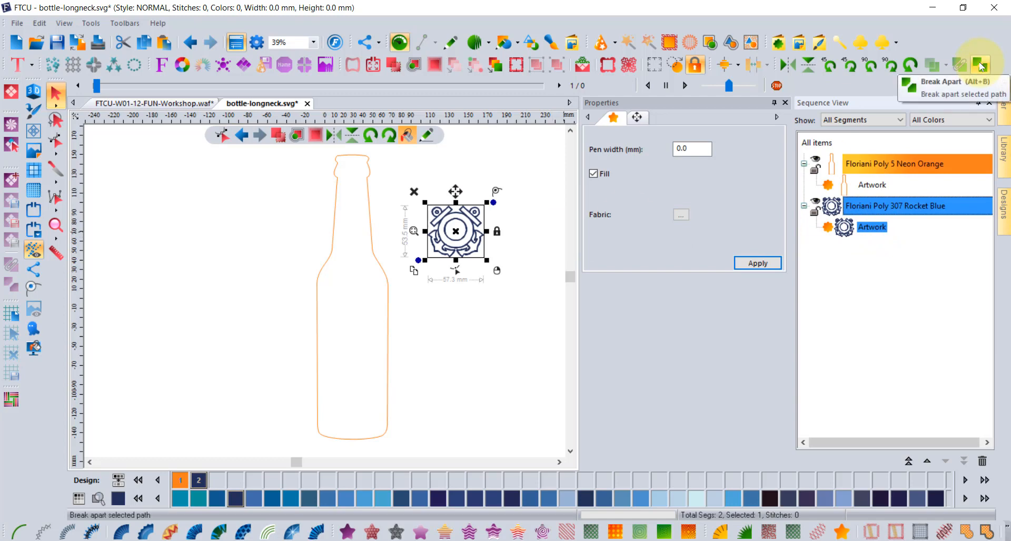
Recolor the anchor emblem Neon Orange and centre it in the view.
{"action": "scroll", "coordinate": [424, 226], "scroll_direction": "up", "scroll_amount": 9}
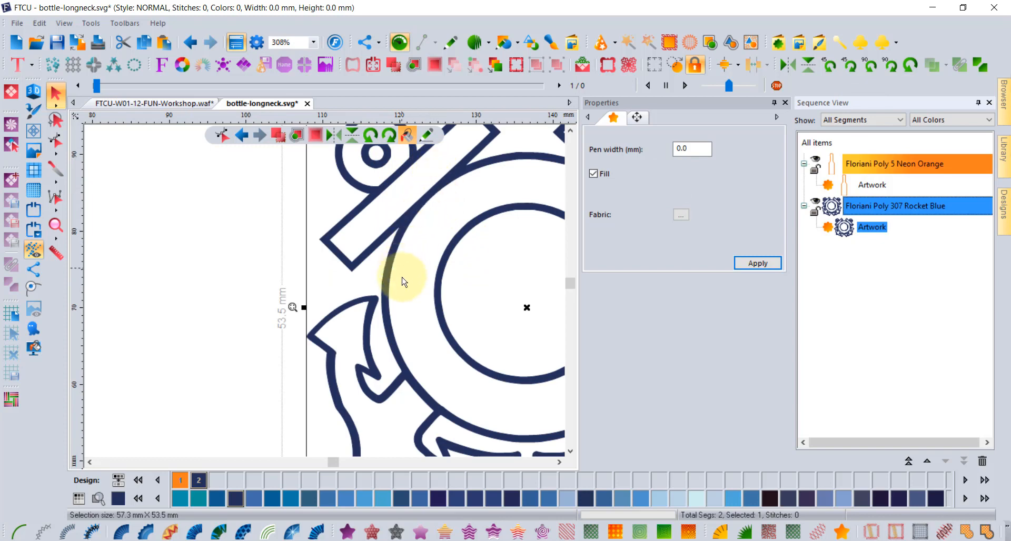
{"action": "left_click", "coordinate": [182, 480]}
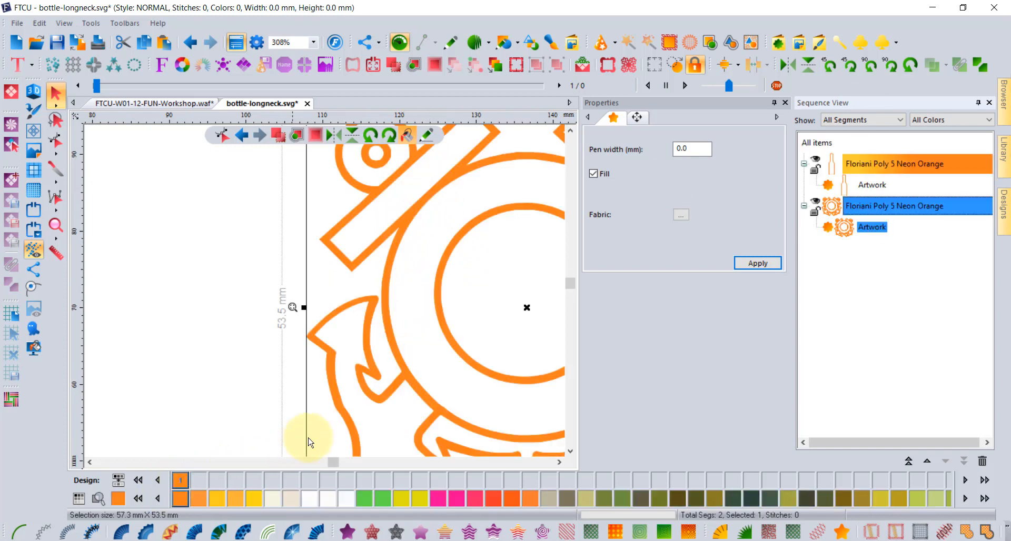
{"action": "scroll", "coordinate": [545, 271], "scroll_direction": "down", "scroll_amount": 2}
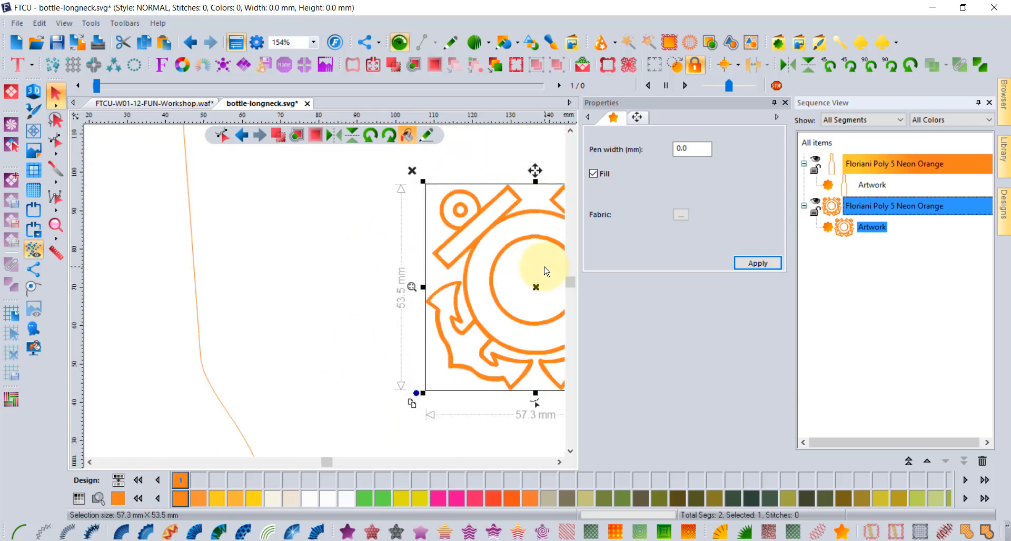
{"action": "left_click", "coordinate": [559, 463]}
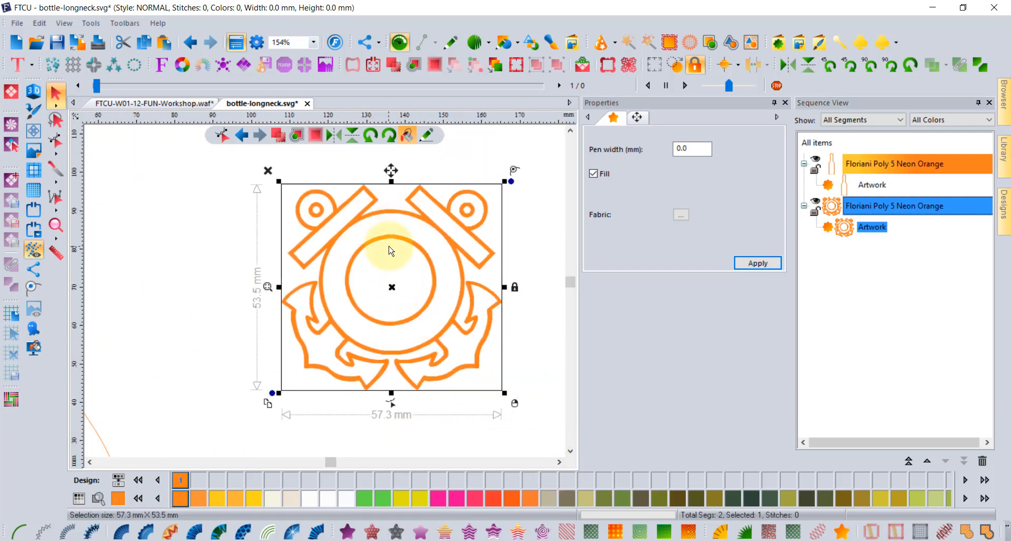
Select the anchor emblem artwork and Break Apart it, giving 15 segments.
{"action": "scroll", "coordinate": [390, 253], "scroll_direction": "down", "scroll_amount": 1}
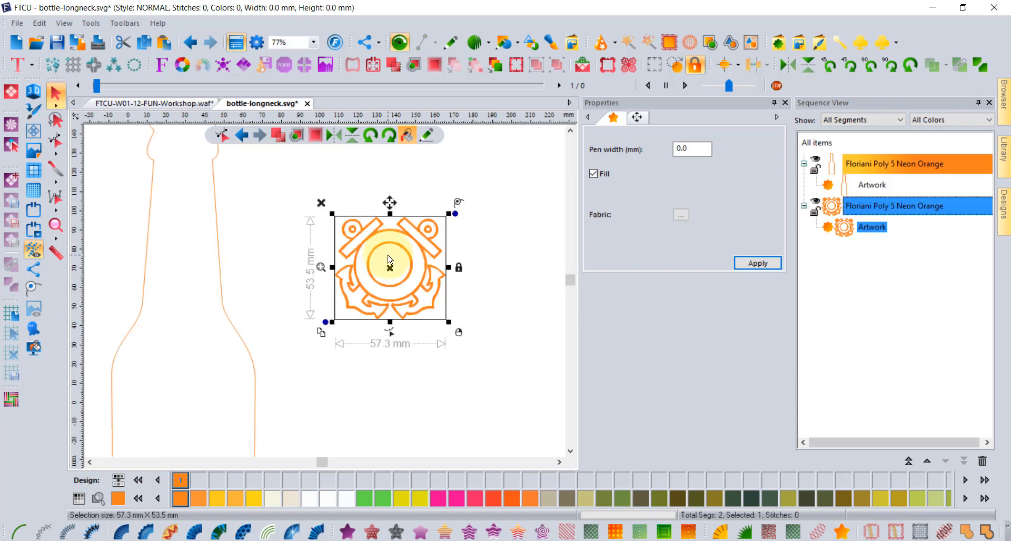
{"action": "scroll", "coordinate": [390, 261], "scroll_direction": "down", "scroll_amount": 1}
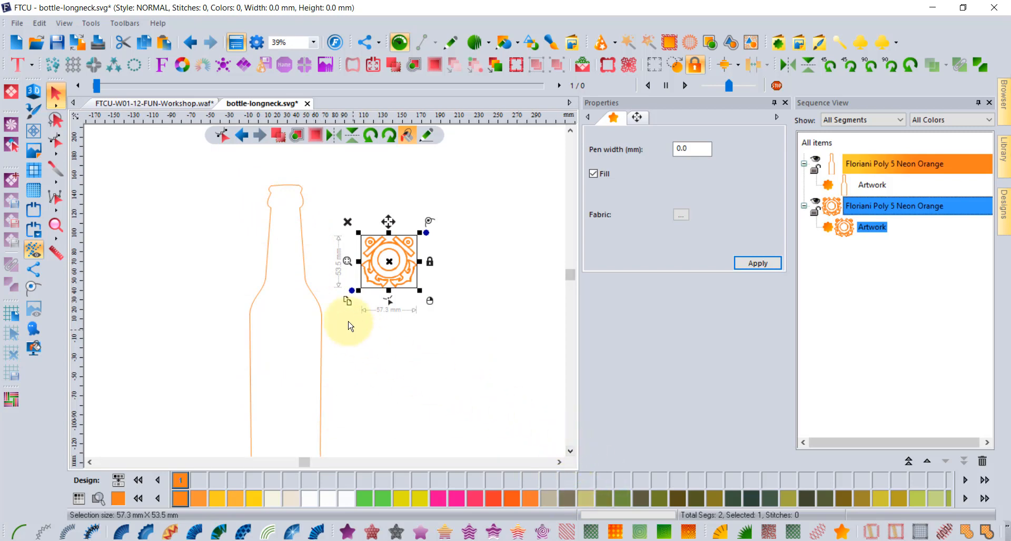
{"action": "left_click", "coordinate": [322, 316]}
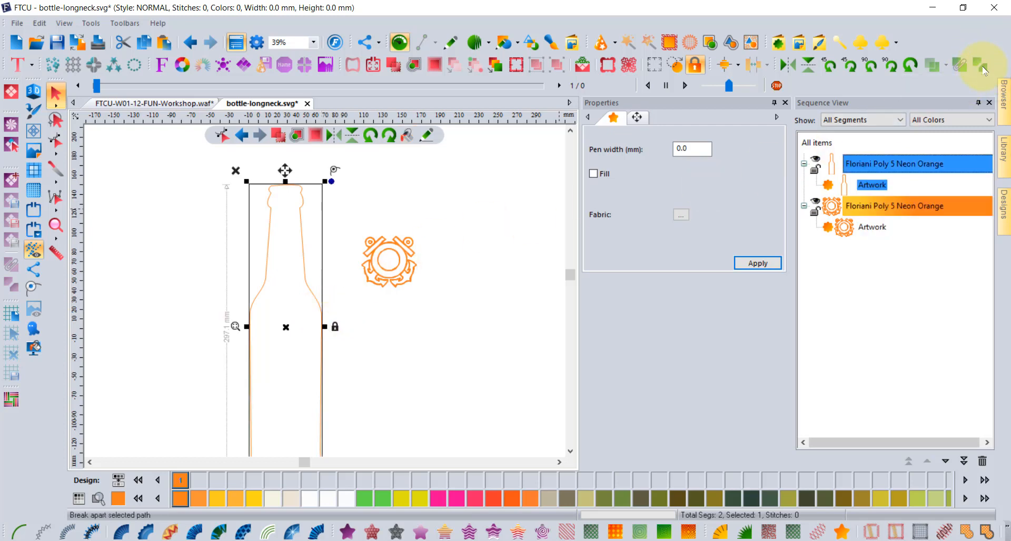
{"action": "left_click", "coordinate": [866, 227]}
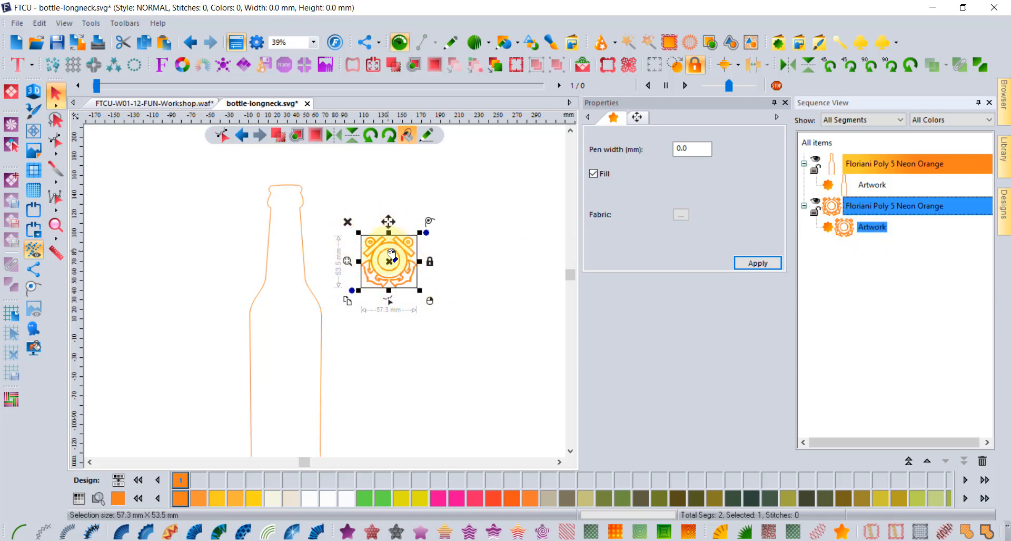
{"action": "scroll", "coordinate": [392, 254], "scroll_direction": "up", "scroll_amount": 2}
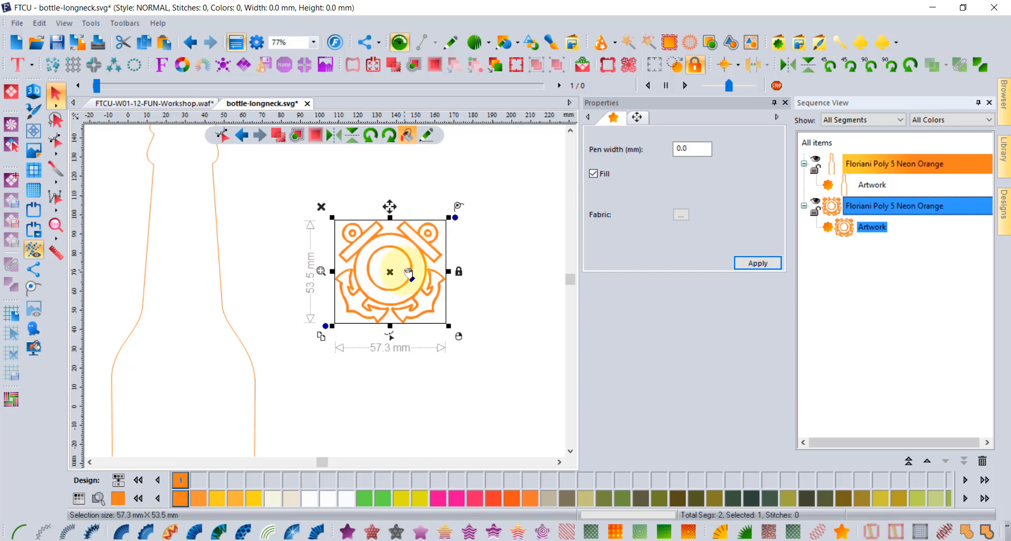
{"action": "left_click", "coordinate": [980, 62]}
Undo the first break, reselect the anchor emblem and Break Apart it again.
{"action": "left_click", "coordinate": [804, 206]}
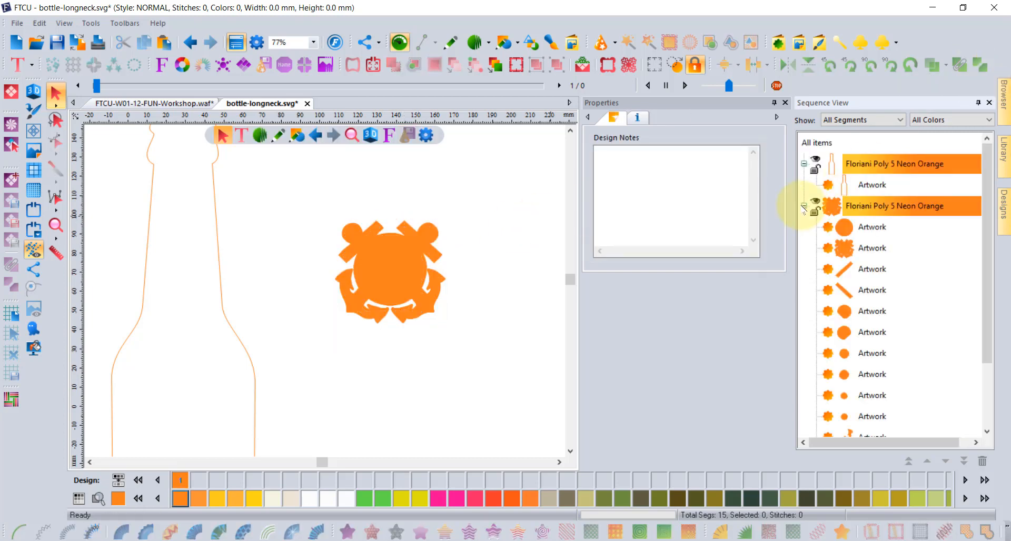
{"action": "left_click", "coordinate": [846, 235]}
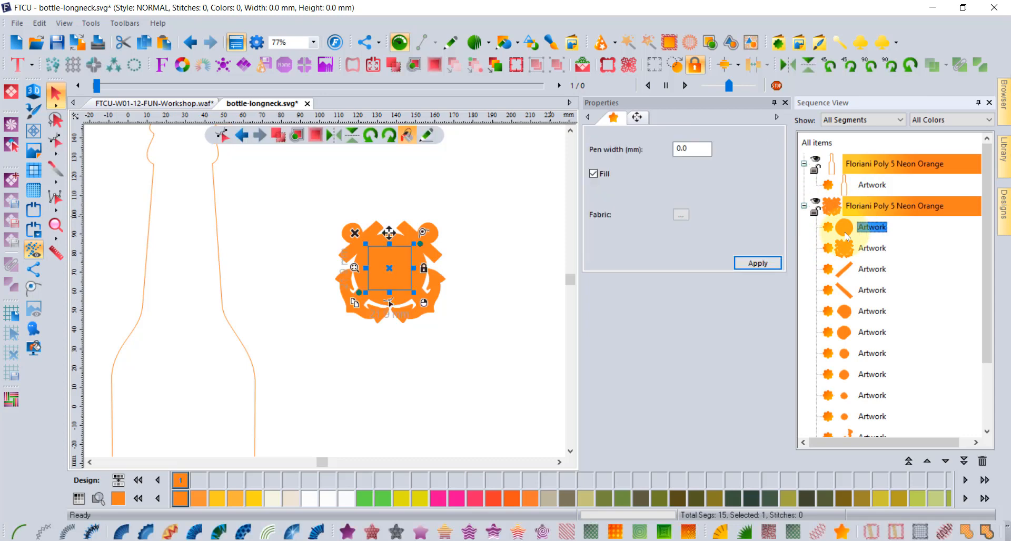
{"action": "scroll", "coordinate": [858, 263], "scroll_direction": "down", "scroll_amount": 2}
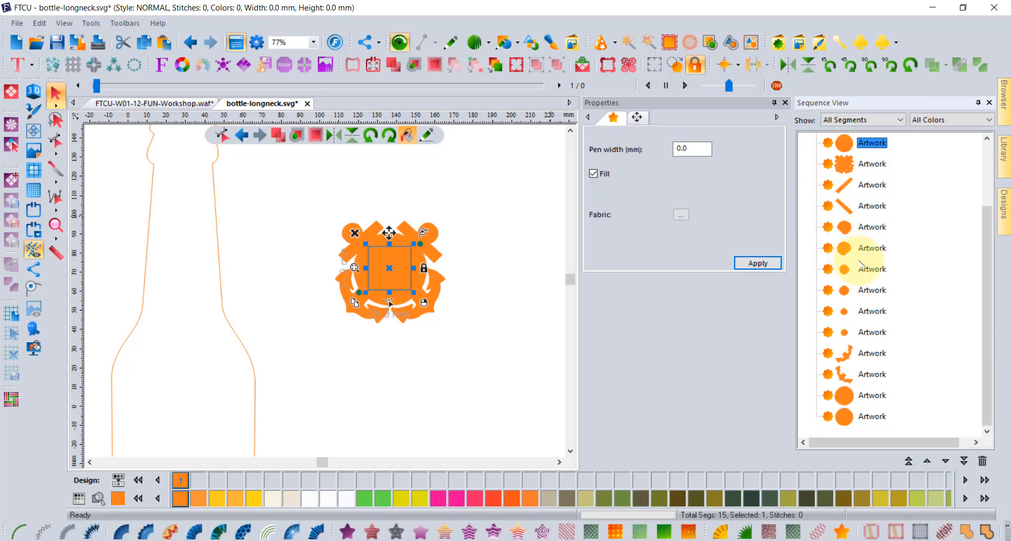
{"action": "scroll", "coordinate": [861, 265], "scroll_direction": "up", "scroll_amount": 1}
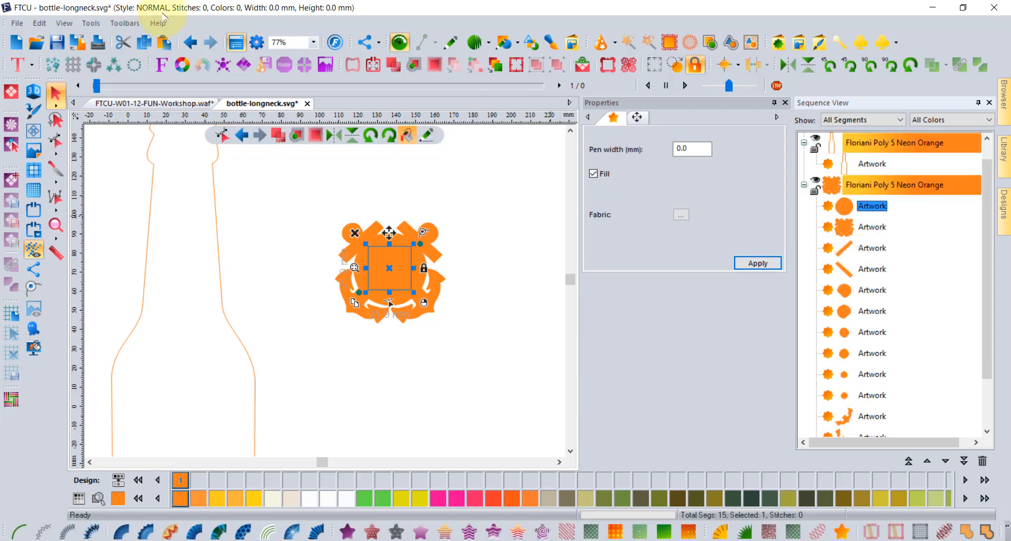
{"action": "left_click", "coordinate": [191, 45]}
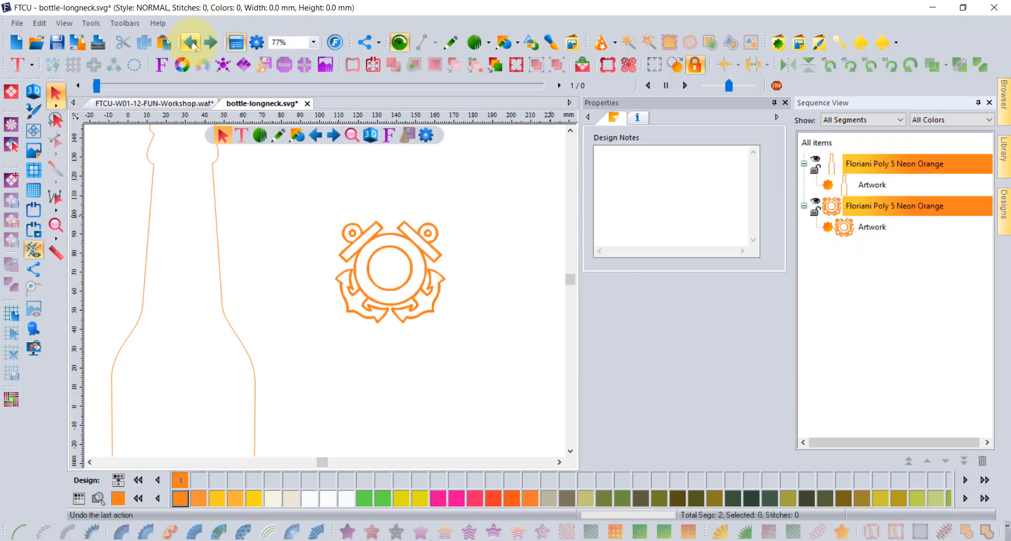
{"action": "scroll", "coordinate": [386, 276], "scroll_direction": "up", "scroll_amount": 2}
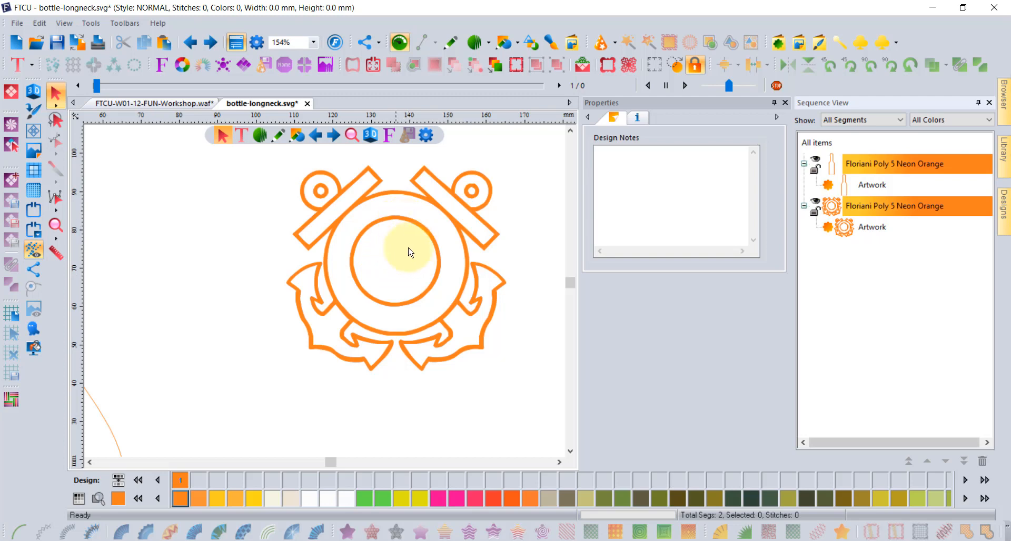
{"action": "scroll", "coordinate": [418, 267], "scroll_direction": "down", "scroll_amount": 2}
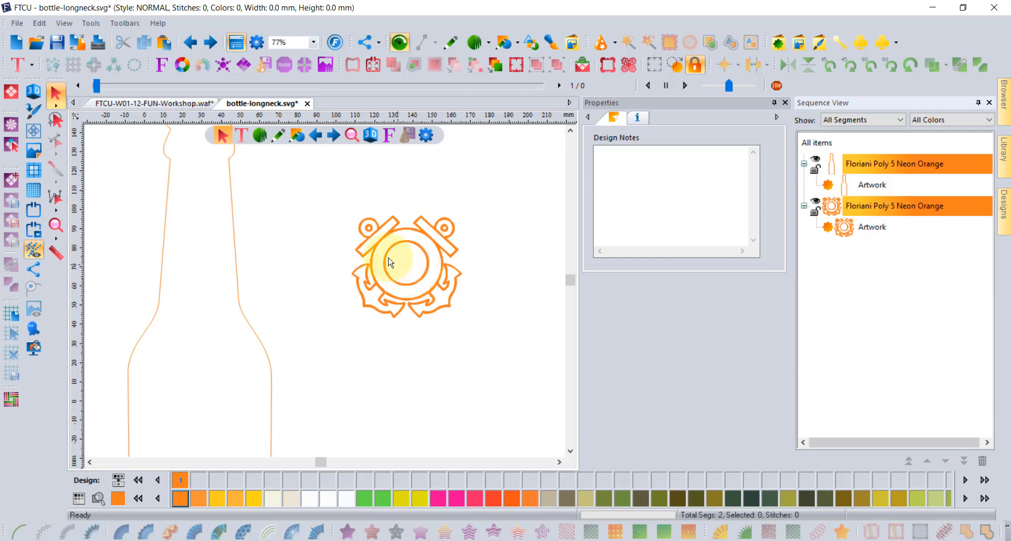
{"action": "left_click", "coordinate": [848, 229]}
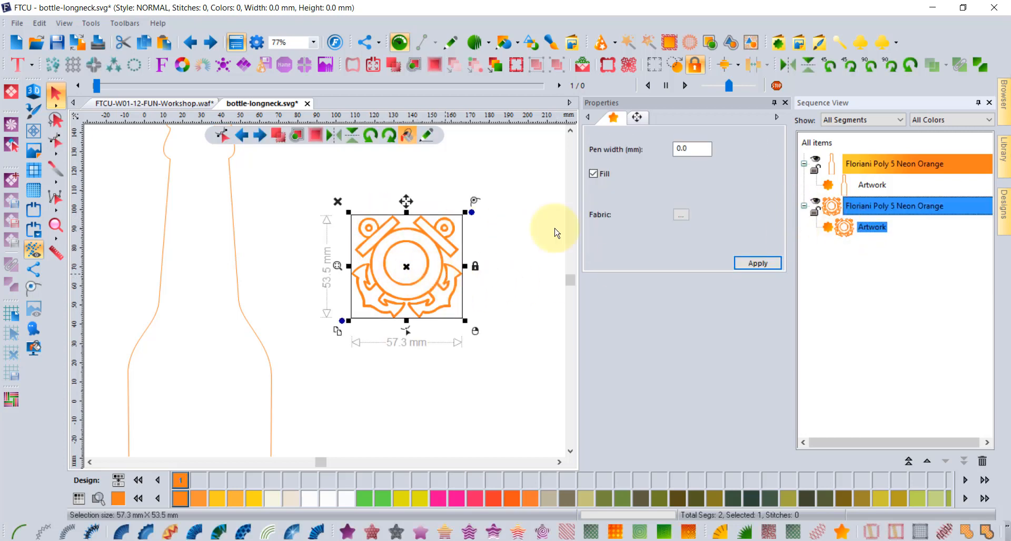
{"action": "left_click", "coordinate": [987, 69]}
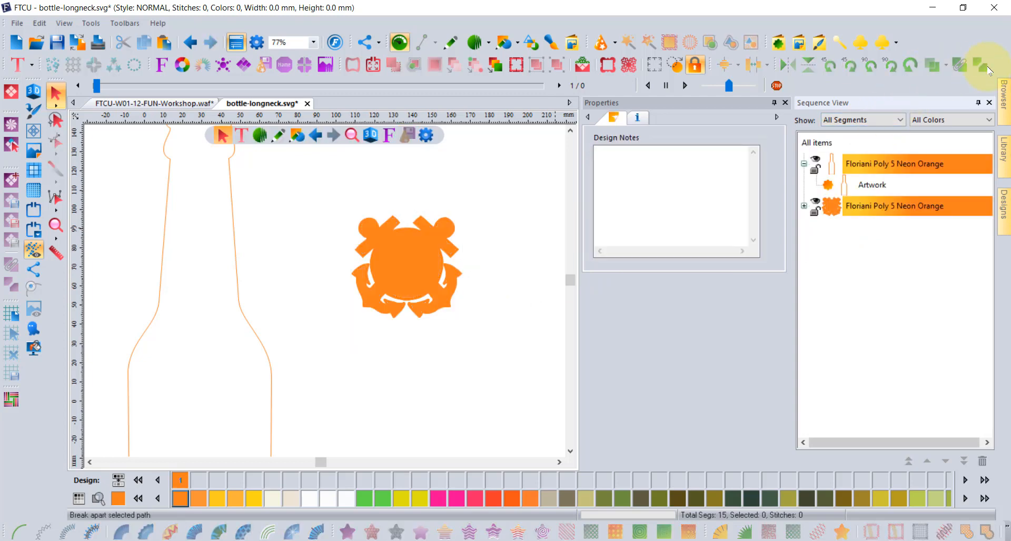
Move the spiky outer piece up-right of the emblem and turn off its fill.
{"action": "left_click", "coordinate": [804, 206]}
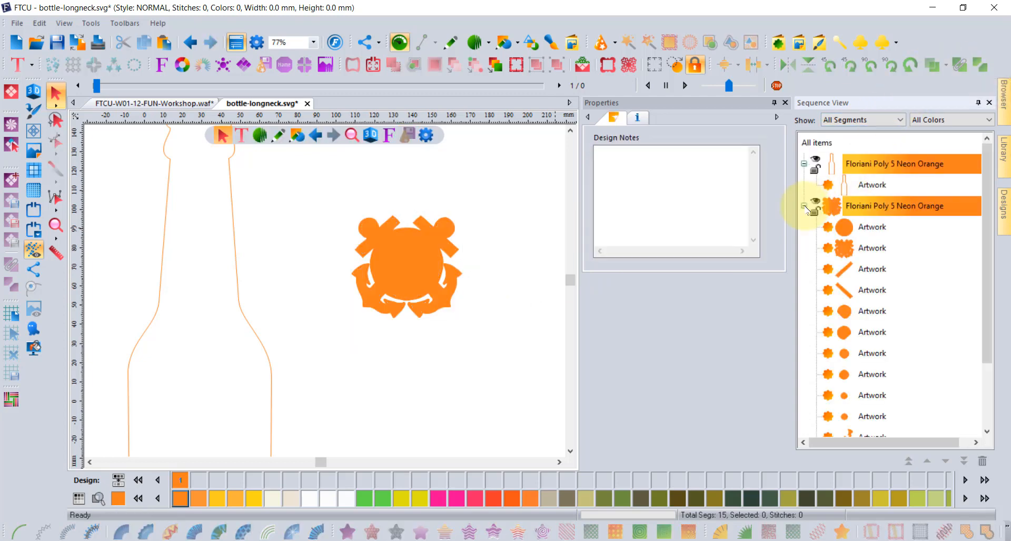
{"action": "left_click", "coordinate": [851, 247]}
{"action": "scroll", "coordinate": [415, 285], "scroll_direction": "down", "scroll_amount": 3}
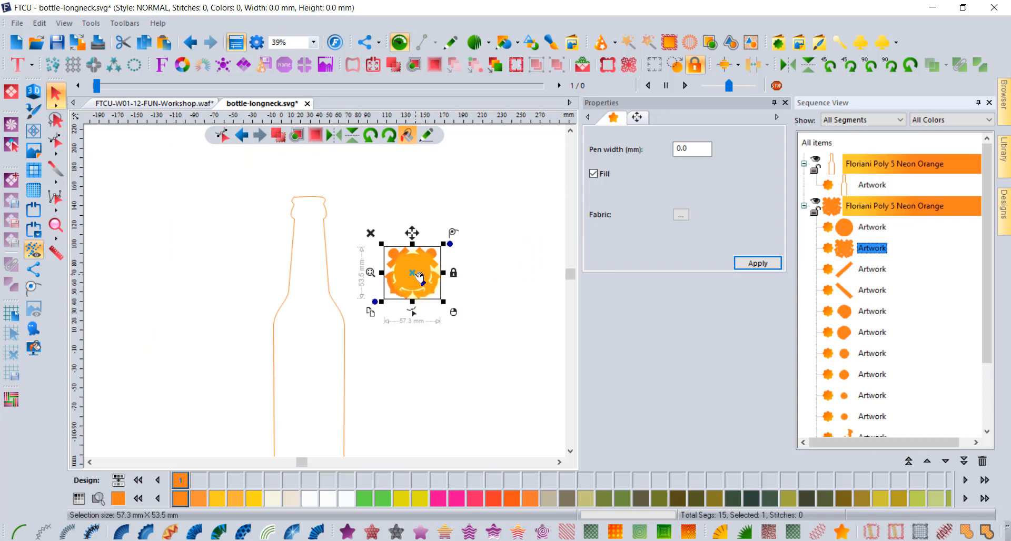
{"action": "left_click_drag", "start_coordinate": [419, 277], "coordinate": [501, 214]}
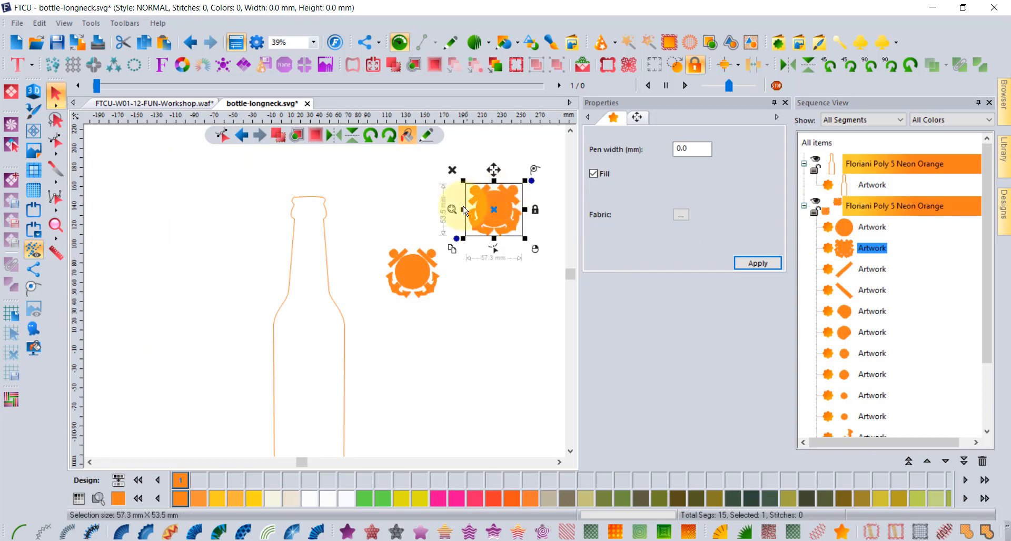
{"action": "scroll", "coordinate": [516, 195], "scroll_direction": "up", "scroll_amount": 6}
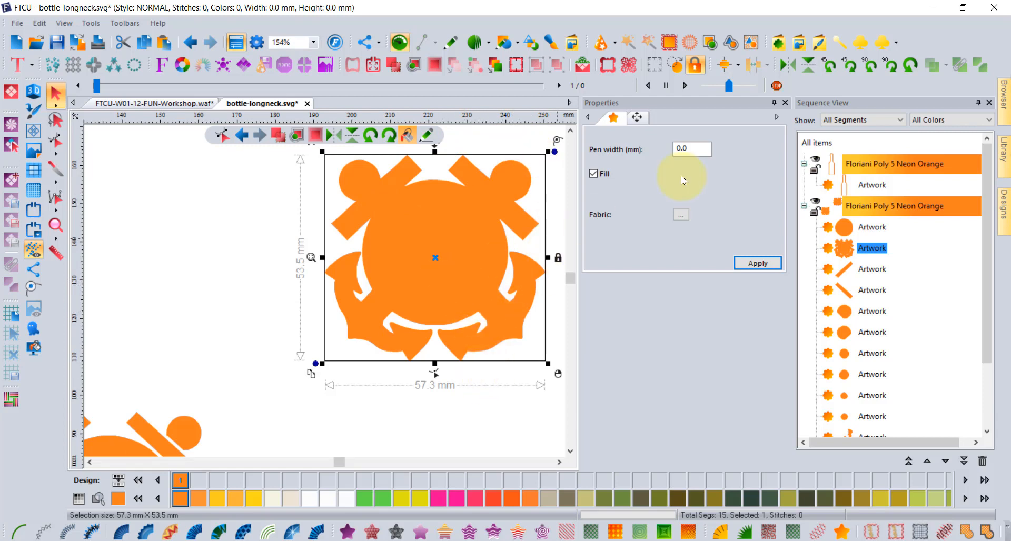
{"action": "left_click", "coordinate": [593, 174]}
{"action": "left_click", "coordinate": [740, 263]}
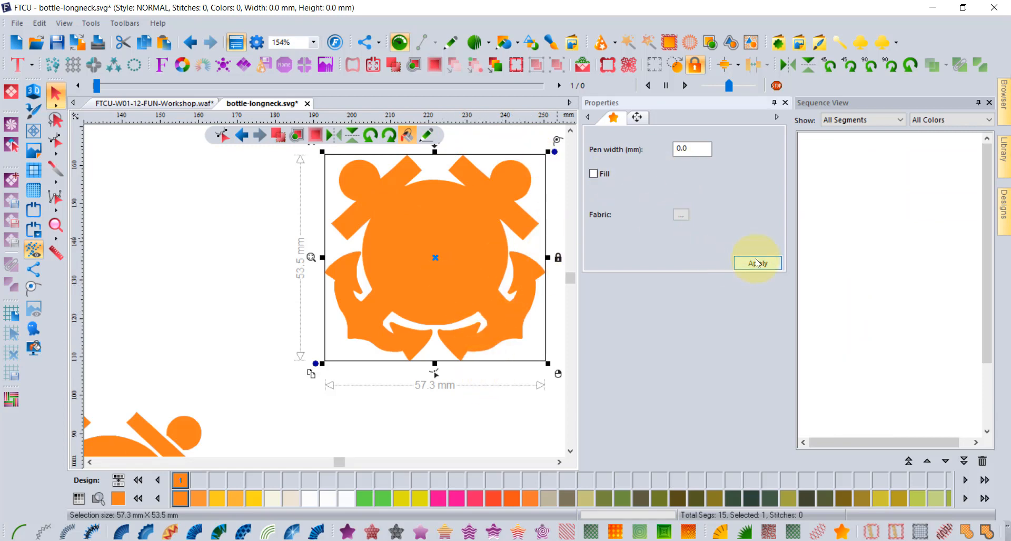
{"action": "scroll", "coordinate": [431, 251], "scroll_direction": "down", "scroll_amount": 1}
{"action": "scroll", "coordinate": [431, 255], "scroll_direction": "down", "scroll_amount": 1}
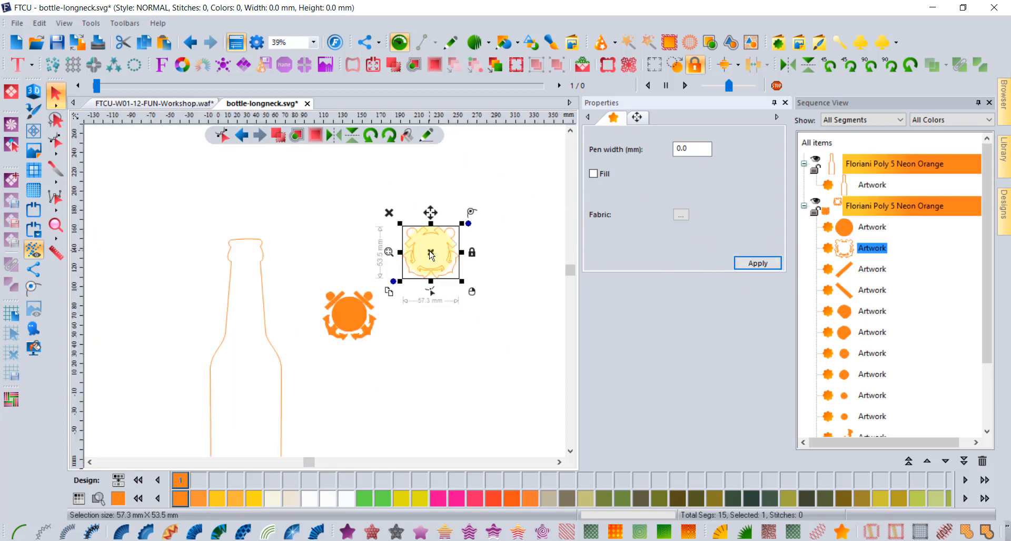
{"action": "left_click", "coordinate": [266, 335]}
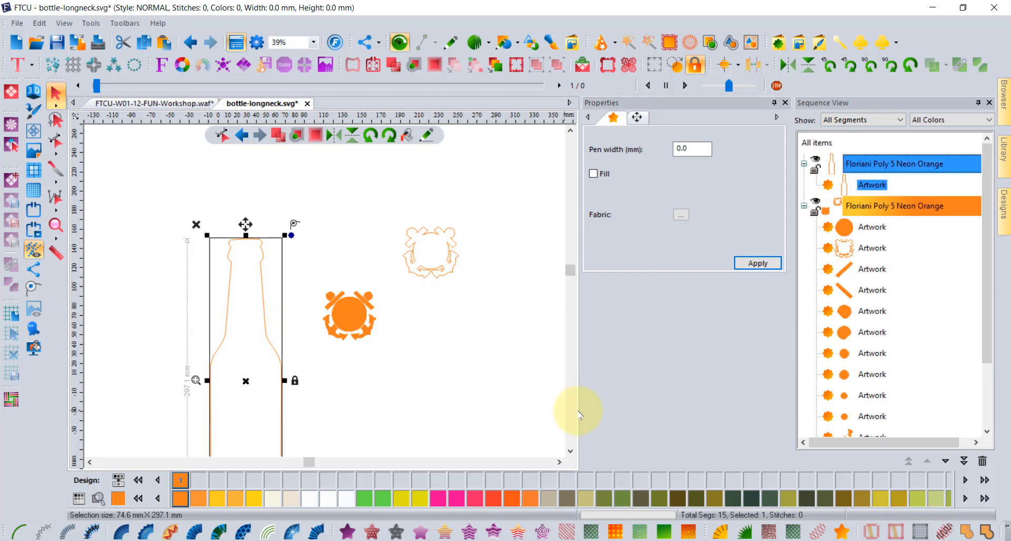
{"action": "scroll", "coordinate": [570, 451], "scroll_direction": "down", "scroll_amount": 5}
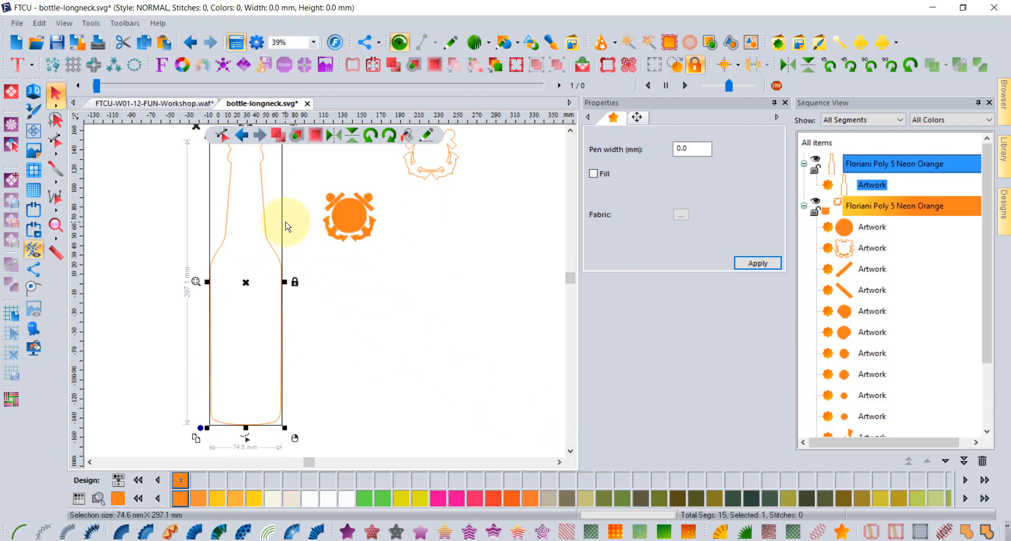
{"action": "left_click", "coordinate": [94, 25]}
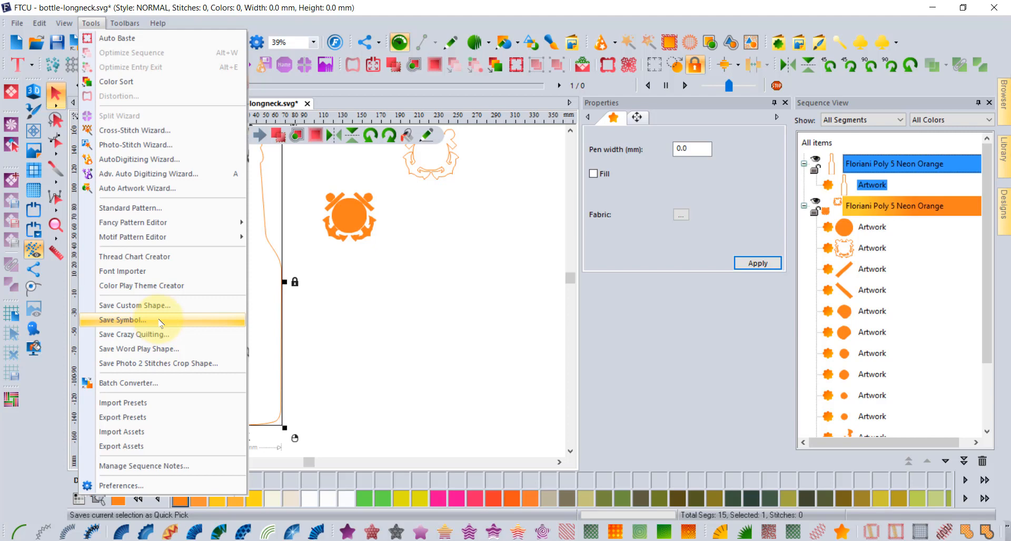
{"action": "left_click", "coordinate": [423, 355]}
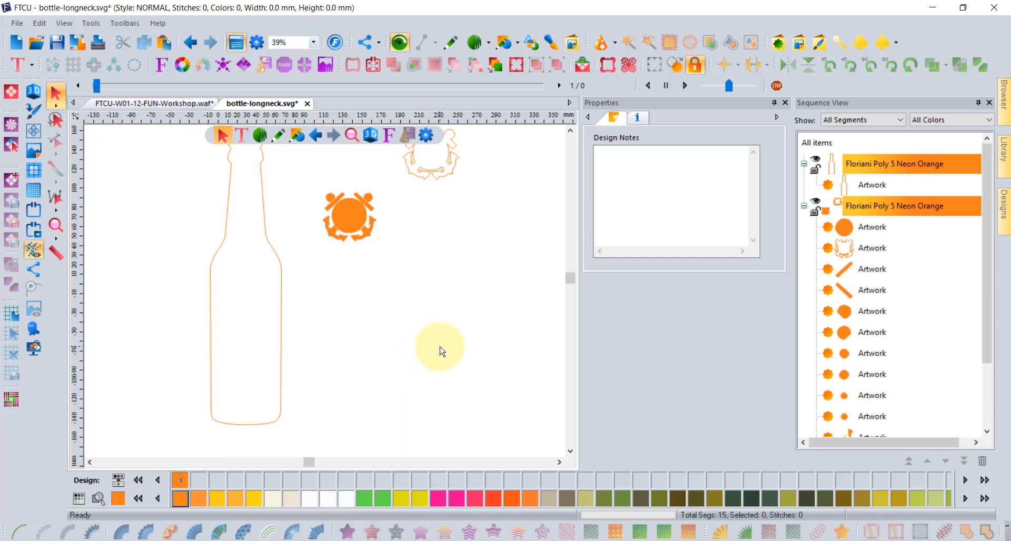
Place a navy Anchor symbol beside the orange emblem, then select the bottle outline.
{"action": "left_click", "coordinate": [858, 45]}
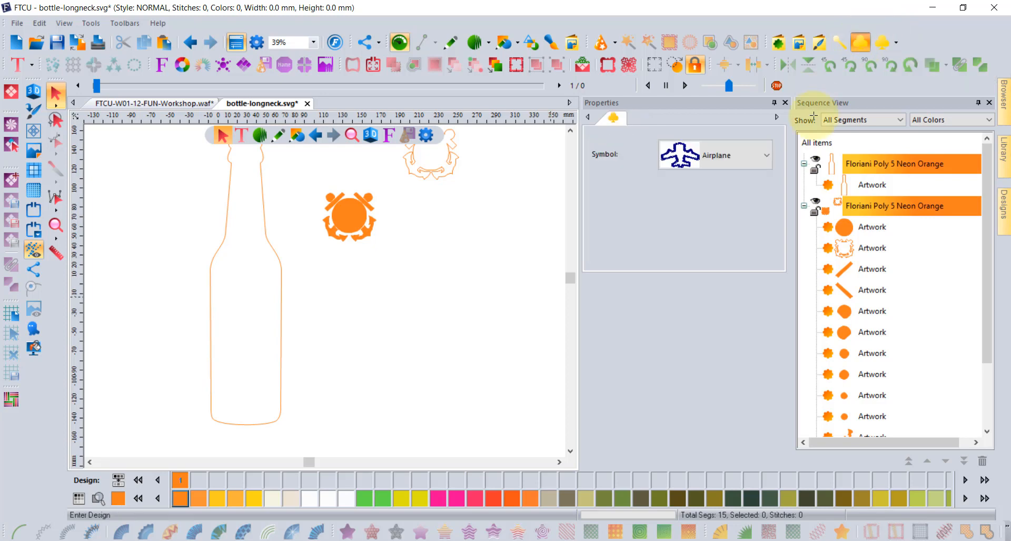
{"action": "left_click", "coordinate": [720, 162]}
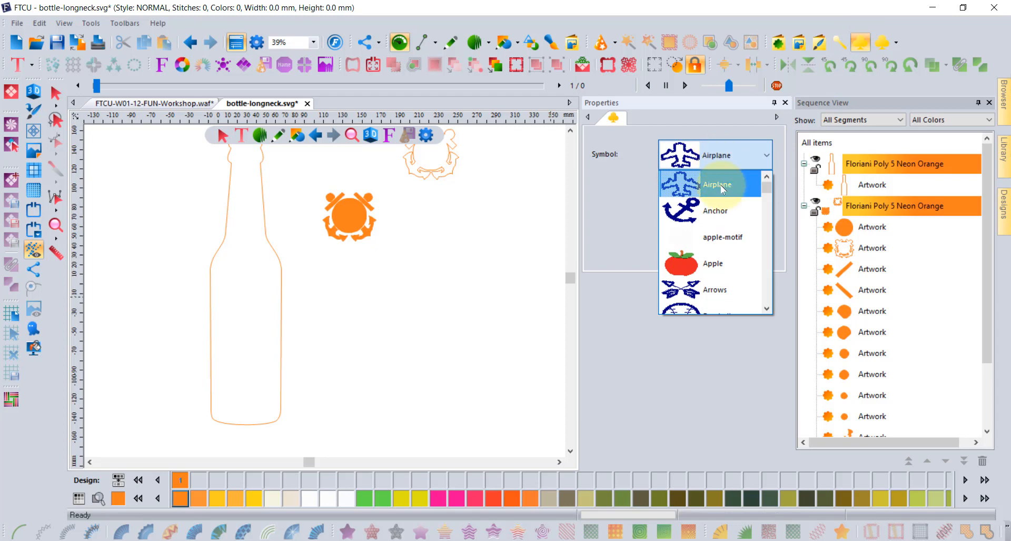
{"action": "left_click", "coordinate": [715, 209]}
{"action": "left_click_drag", "start_coordinate": [388, 289], "coordinate": [437, 264]}
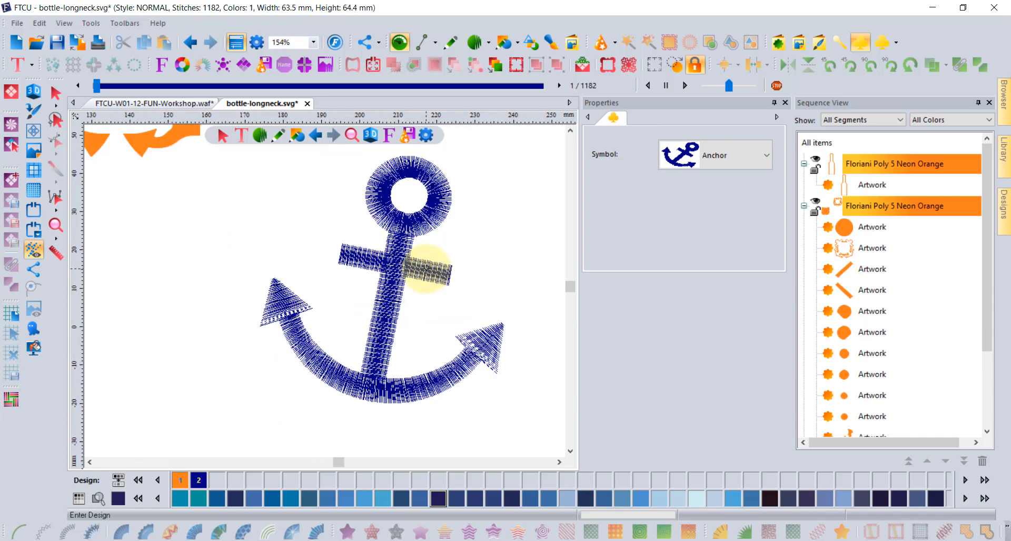
{"action": "scroll", "coordinate": [426, 268], "scroll_direction": "down", "scroll_amount": 4}
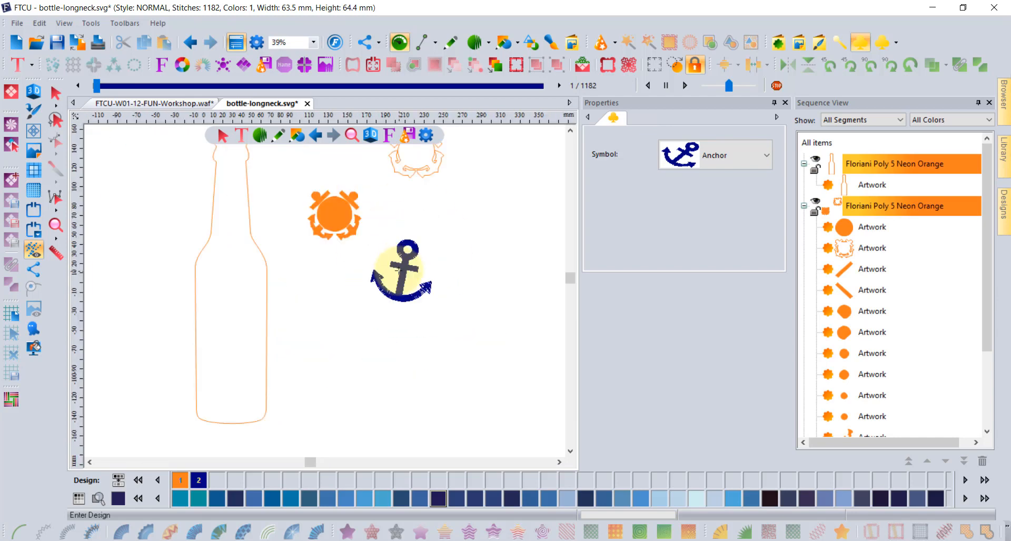
{"action": "scroll", "coordinate": [399, 271], "scroll_direction": "down", "scroll_amount": 1}
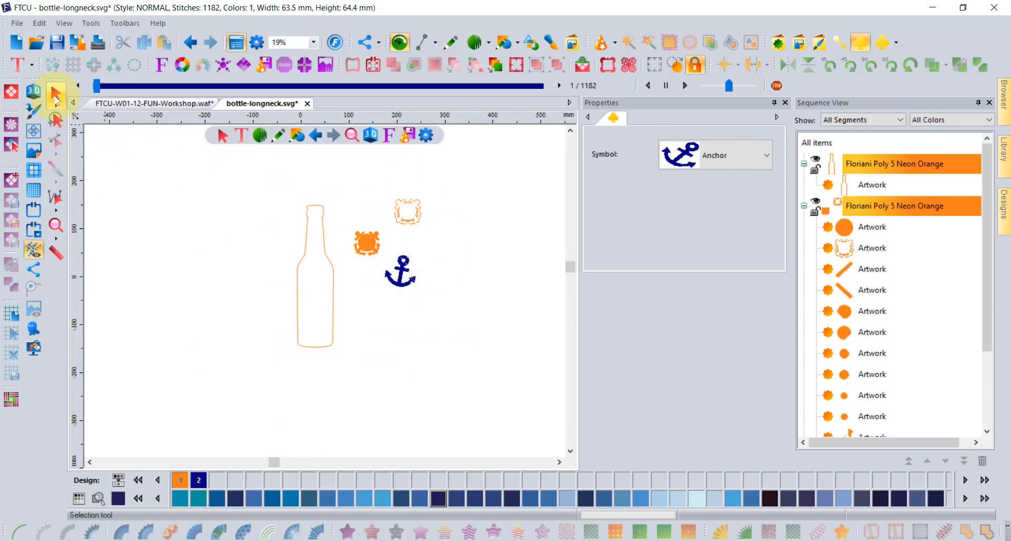
{"action": "left_click", "coordinate": [56, 94]}
{"action": "left_click", "coordinate": [337, 270]}
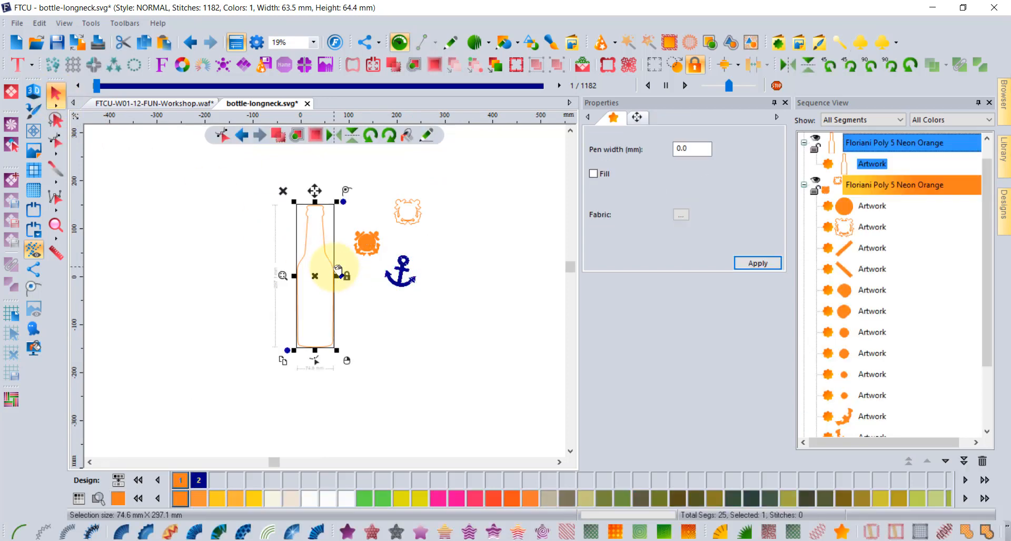
Save the selected bottle outline via Tools > Save Custom Shape as 'bottle'.
{"action": "left_click", "coordinate": [100, 25]}
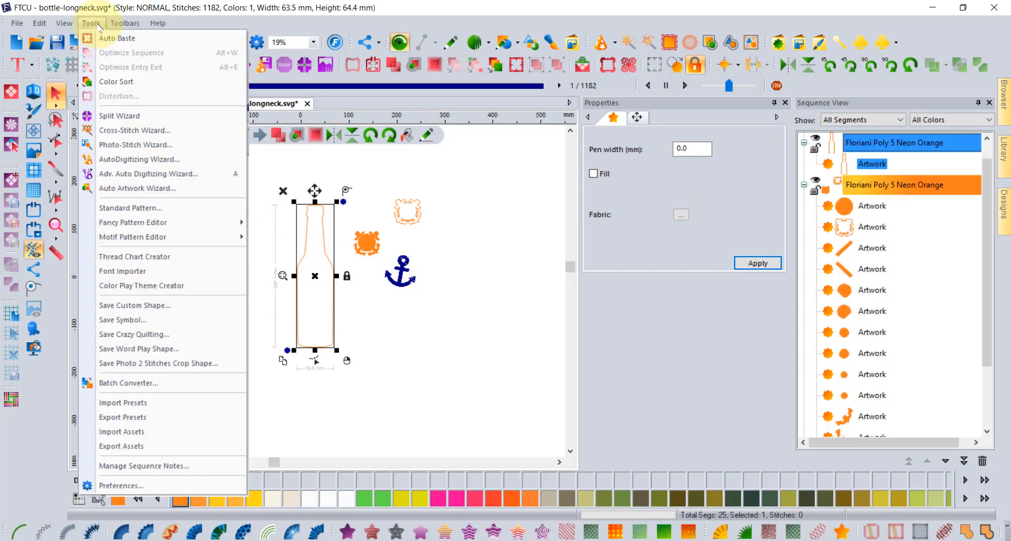
{"action": "left_click", "coordinate": [162, 306]}
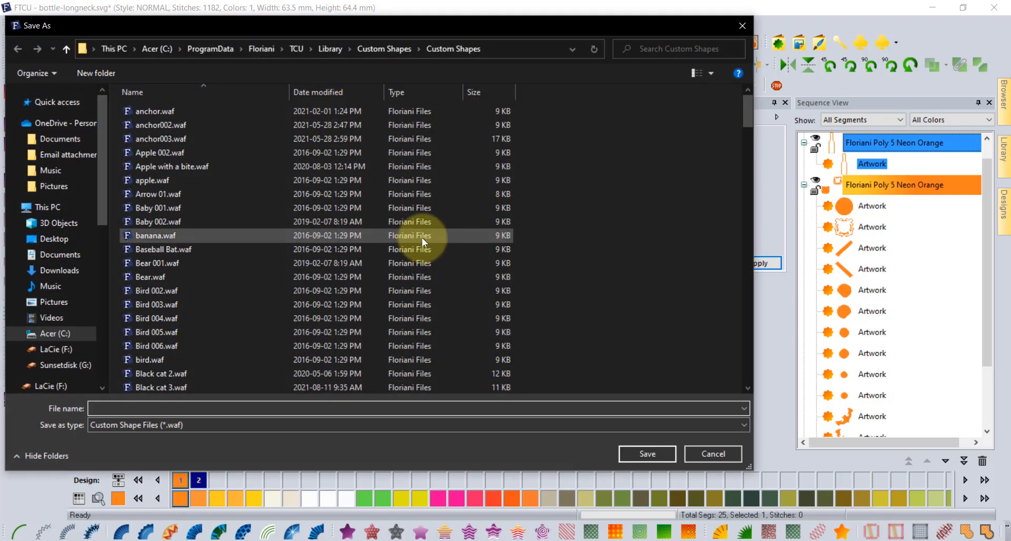
{"action": "type", "text": "bo"}
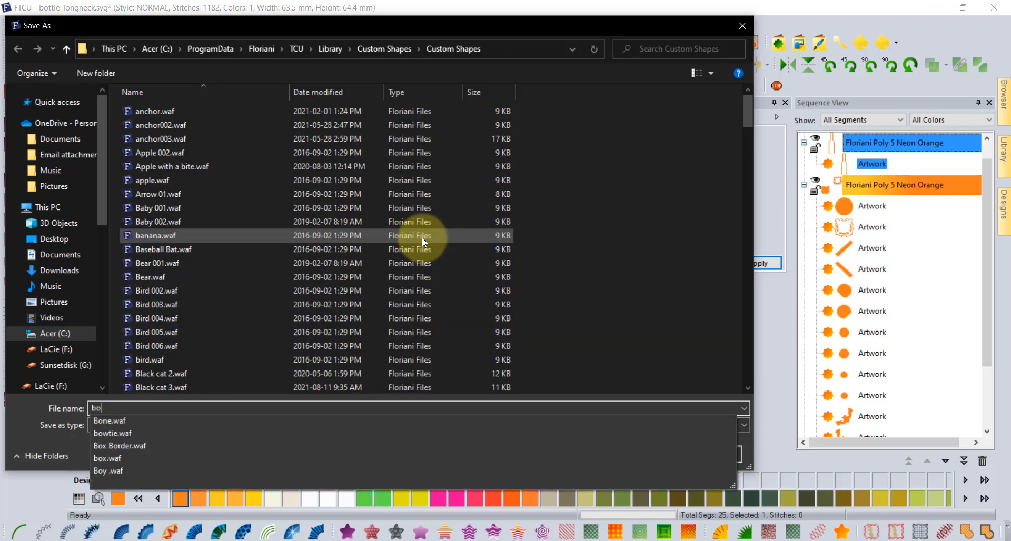
{"action": "type", "text": "ttle"}
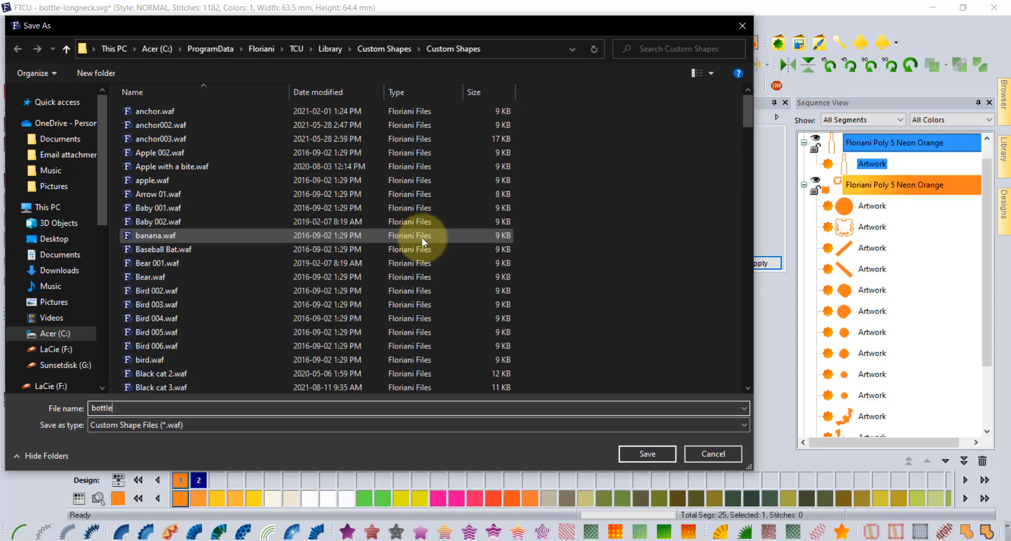
{"action": "left_click", "coordinate": [647, 454]}
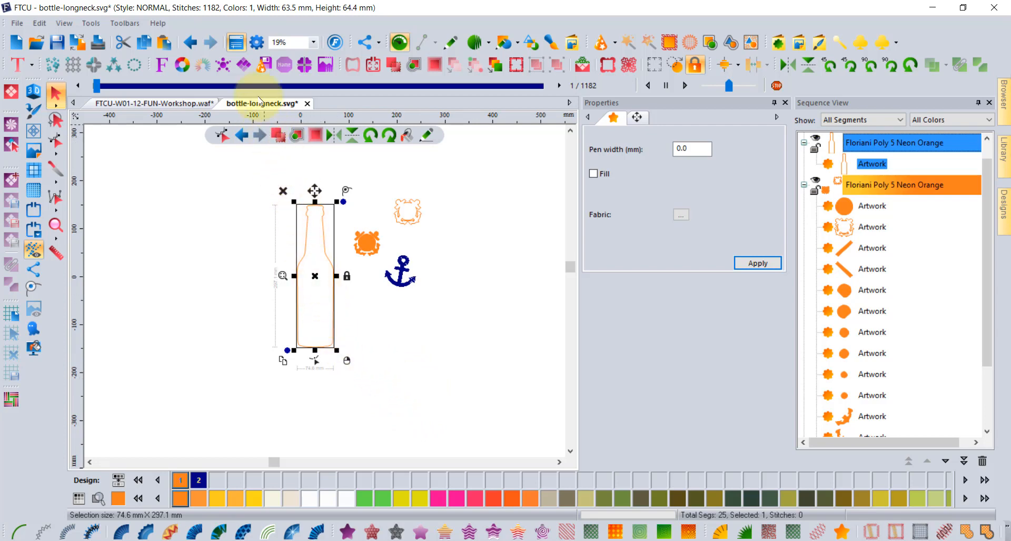
Insert the 'bottle' custom shape as a filled orange copy left of the outline bottle.
{"action": "left_click", "coordinate": [781, 42]}
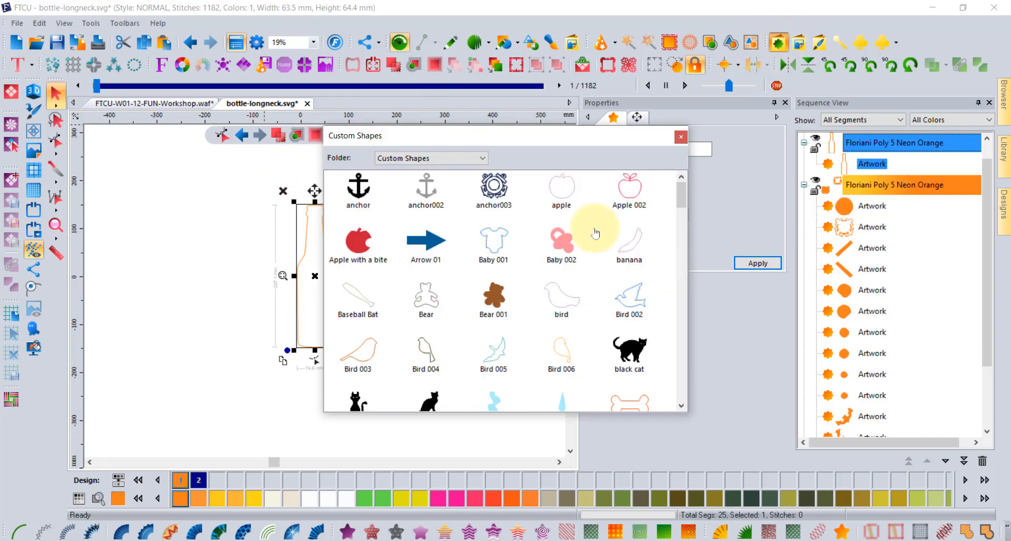
{"action": "scroll", "coordinate": [570, 261], "scroll_direction": "down", "scroll_amount": 2}
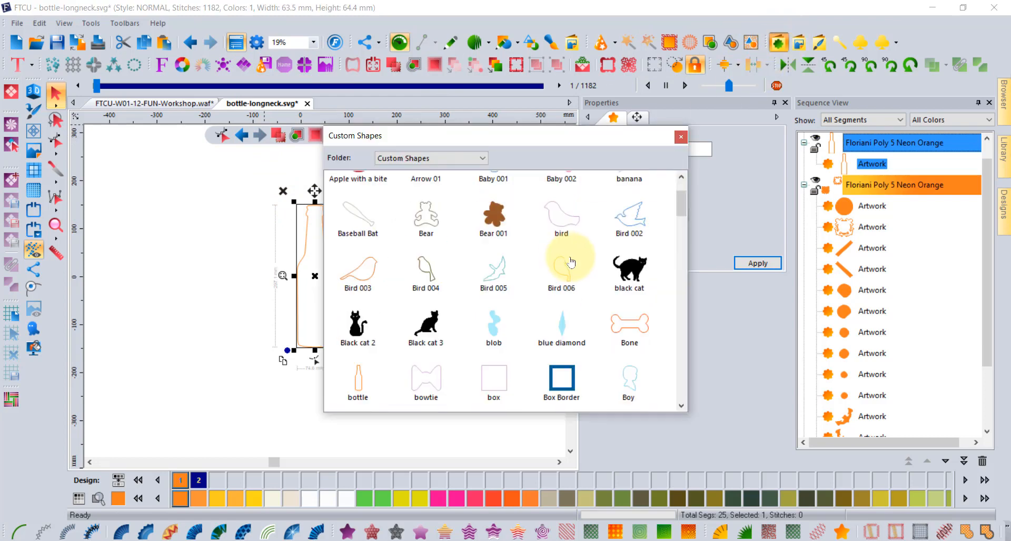
{"action": "scroll", "coordinate": [570, 263], "scroll_direction": "down", "scroll_amount": 3}
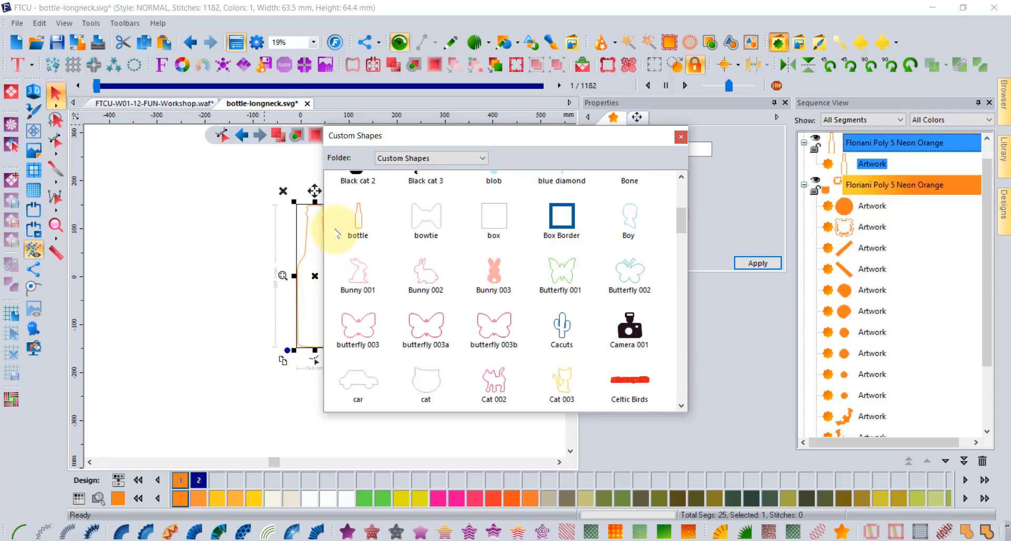
{"action": "double_click", "coordinate": [358, 216]}
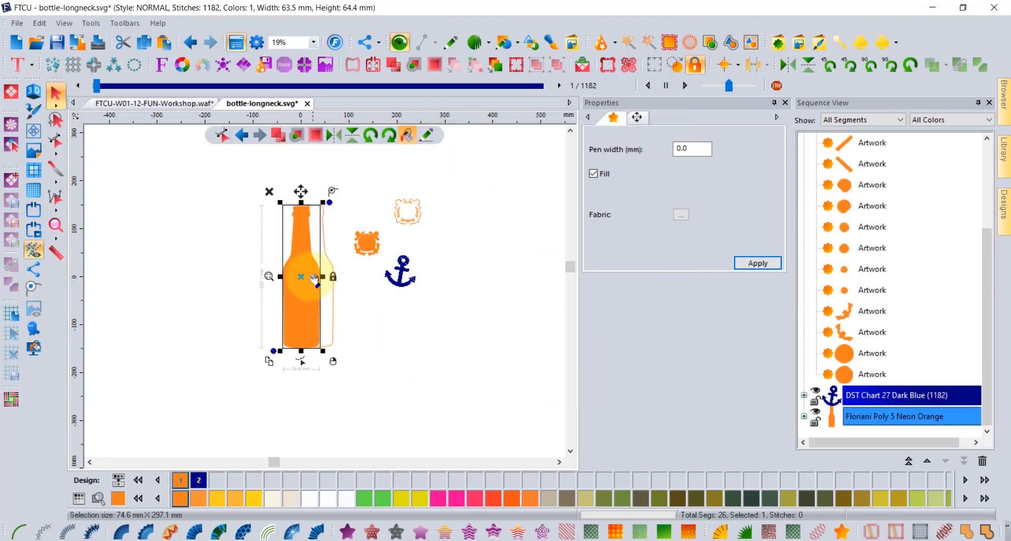
{"action": "left_click_drag", "start_coordinate": [300, 271], "coordinate": [222, 266]}
{"action": "left_click", "coordinate": [372, 328]}
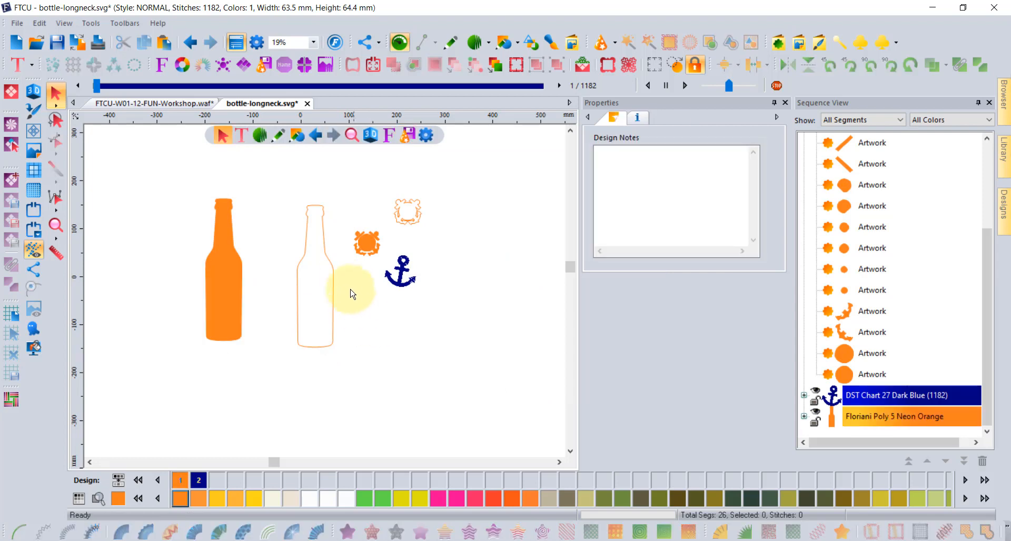
{"action": "left_click", "coordinate": [330, 266]}
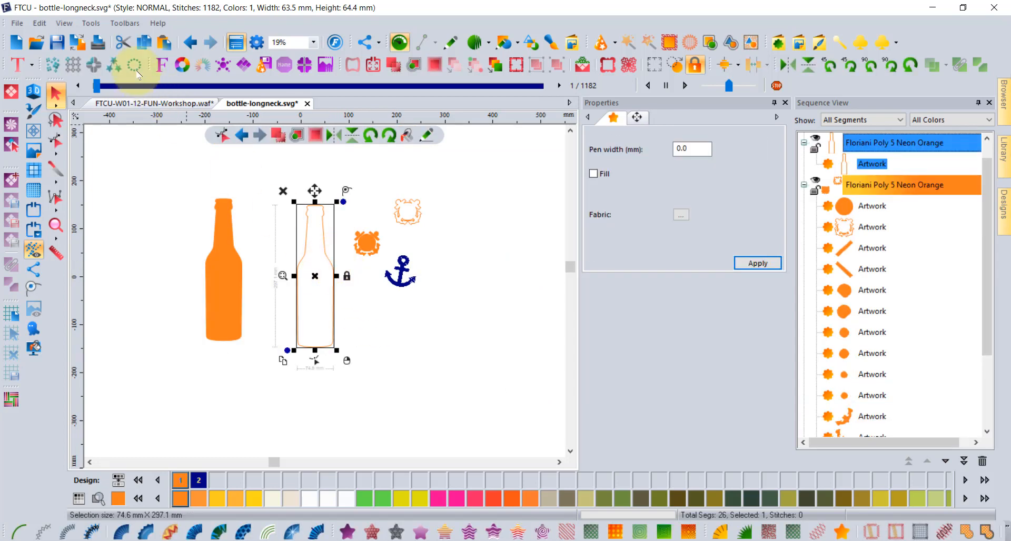
Save the bottle outline via Tools > Save Word Play Shape as 'bottle'.
{"action": "left_click", "coordinate": [90, 24]}
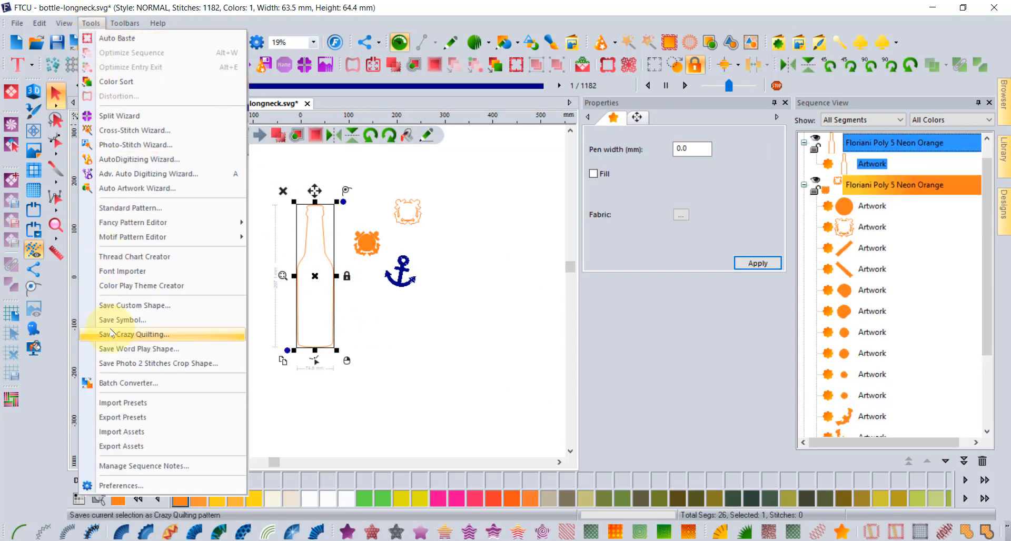
{"action": "left_click", "coordinate": [166, 351]}
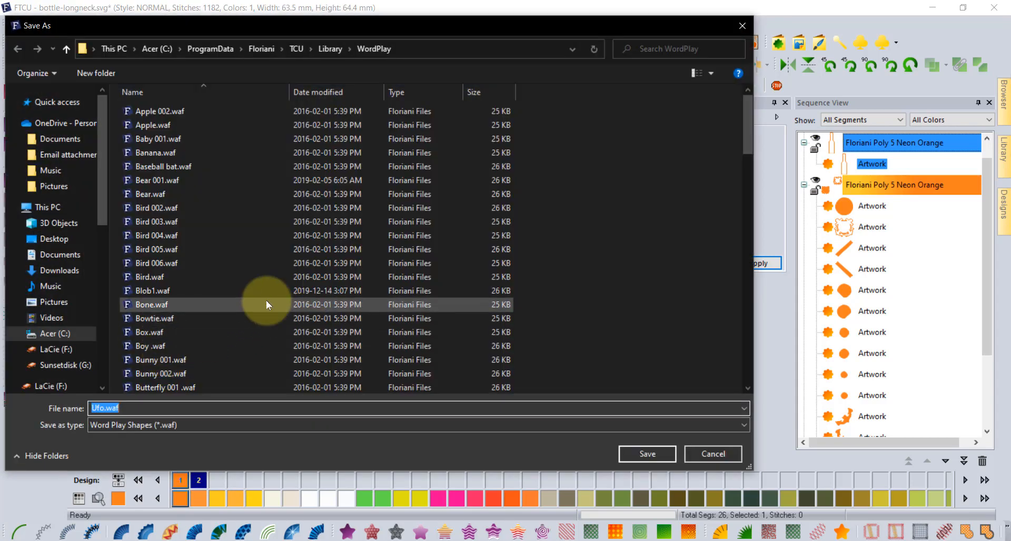
{"action": "type", "text": "bo"}
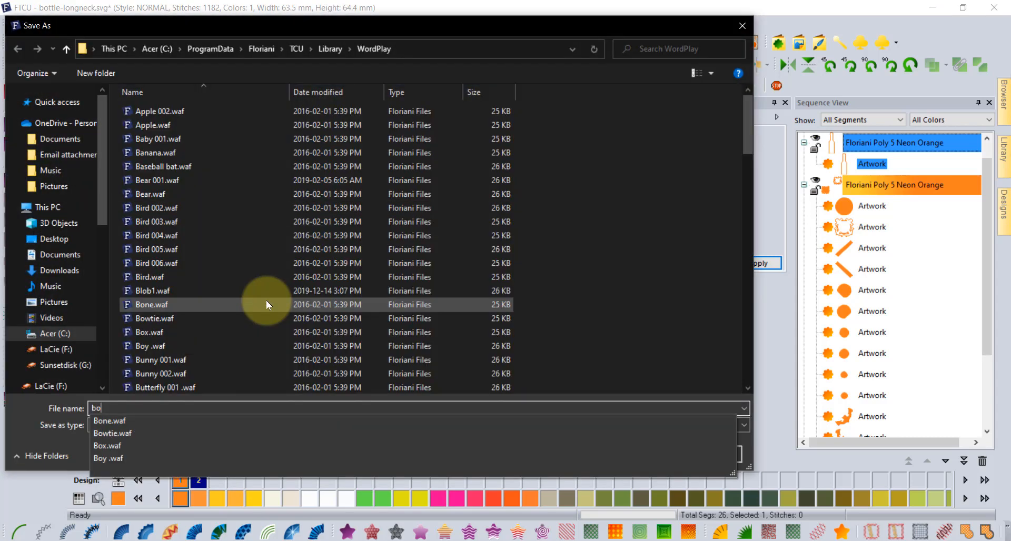
{"action": "type", "text": "ttle"}
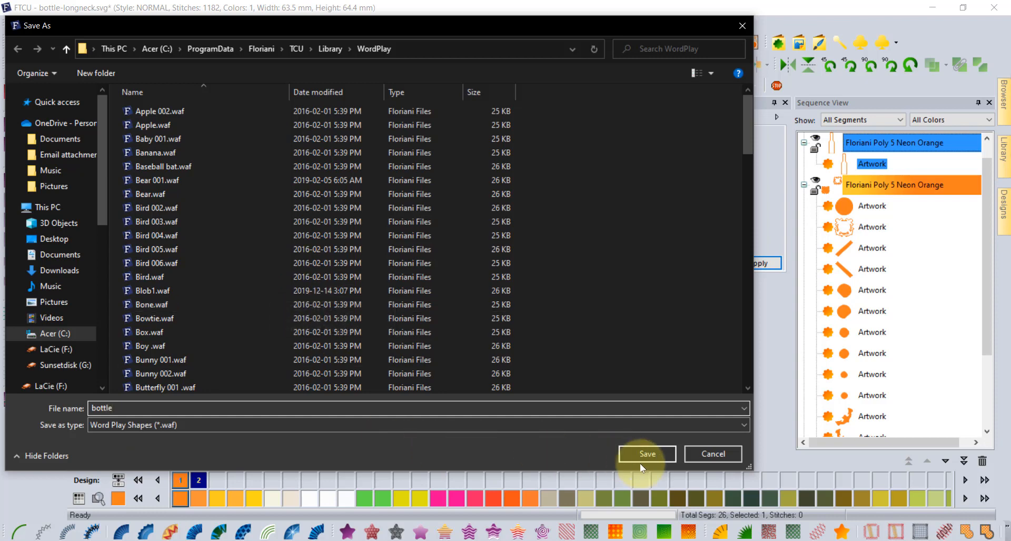
{"action": "left_click", "coordinate": [654, 452]}
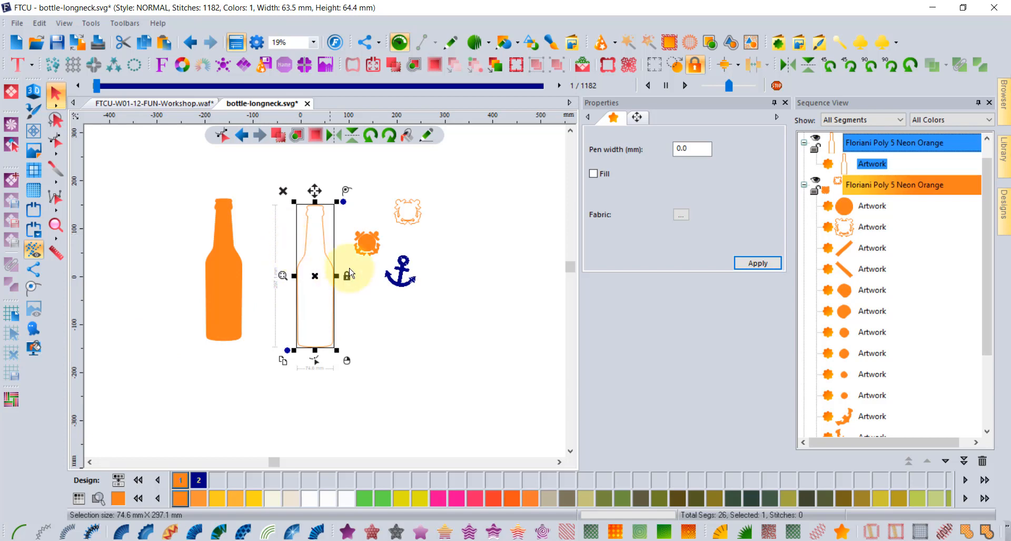
{"action": "left_click", "coordinate": [476, 292]}
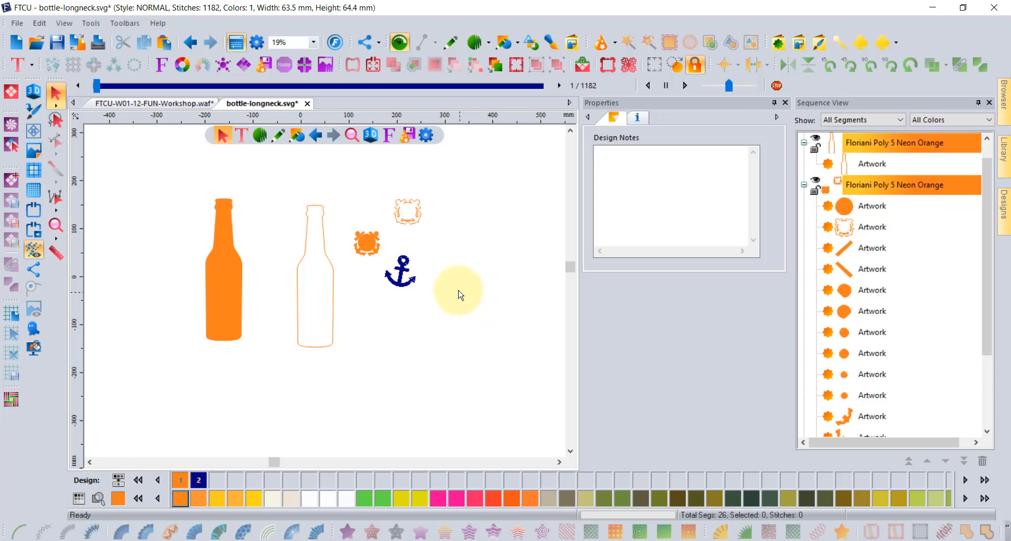
Start Word Play and choose the saved bottle shape.
{"action": "left_click", "coordinate": [243, 69]}
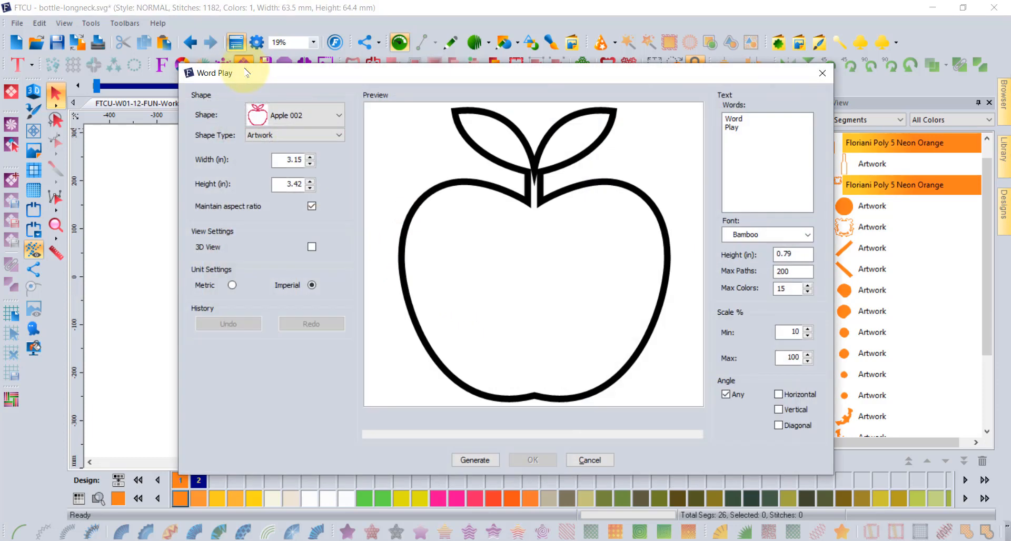
{"action": "left_click", "coordinate": [291, 115]}
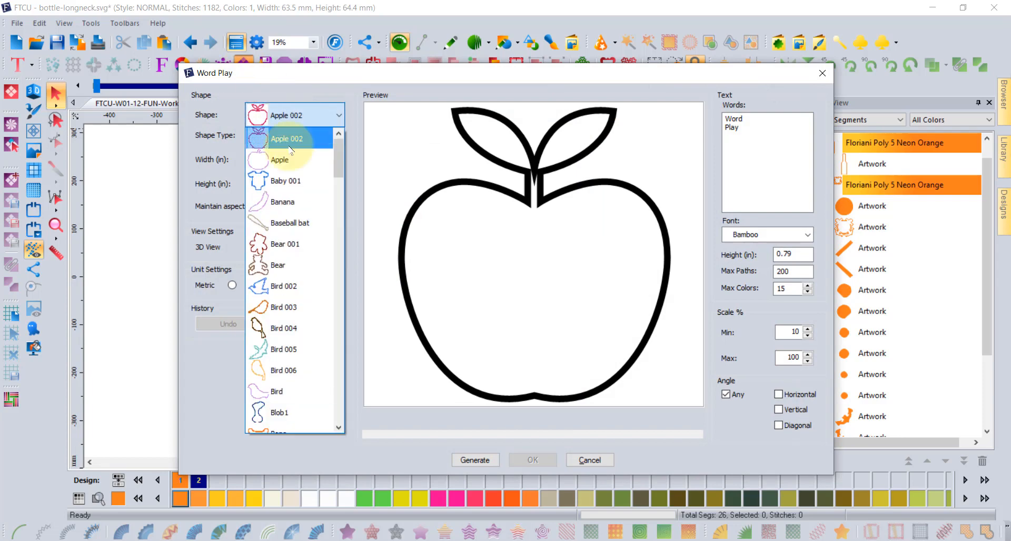
{"action": "scroll", "coordinate": [296, 200], "scroll_direction": "down", "scroll_amount": 2}
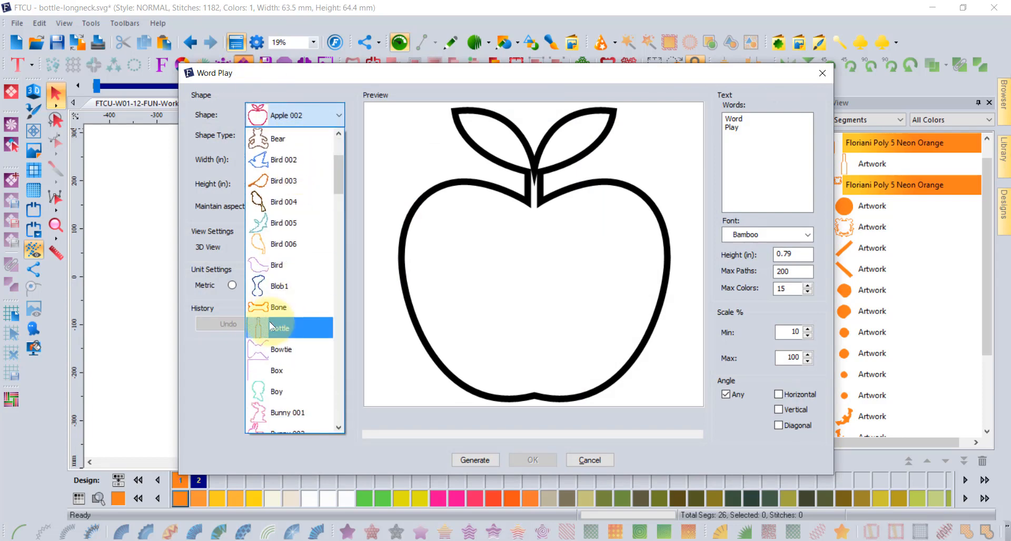
{"action": "left_click", "coordinate": [271, 325]}
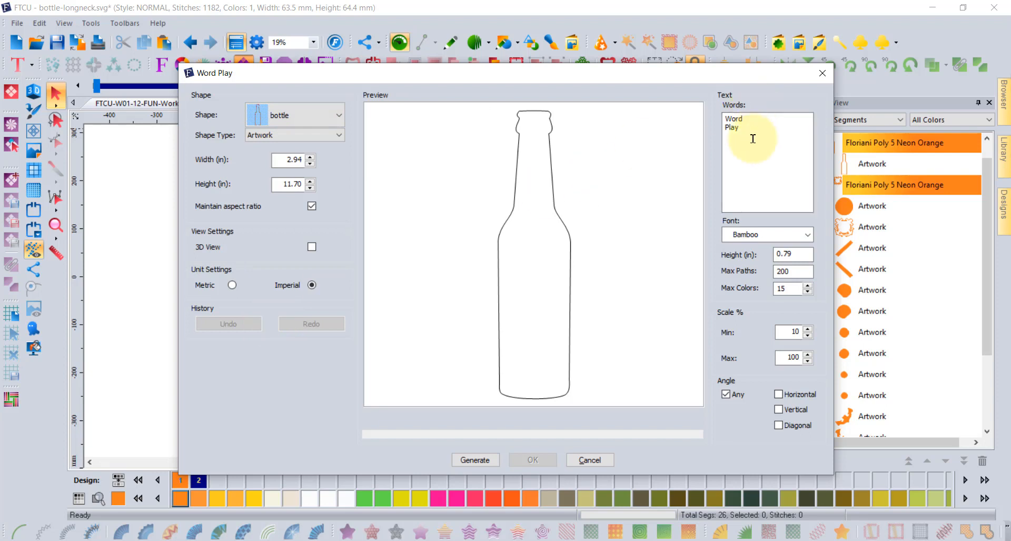
Replace the sample words with Red, White and Wine, and set the height to 6 in.
{"action": "left_click_drag", "start_coordinate": [752, 135], "coordinate": [672, 95]}
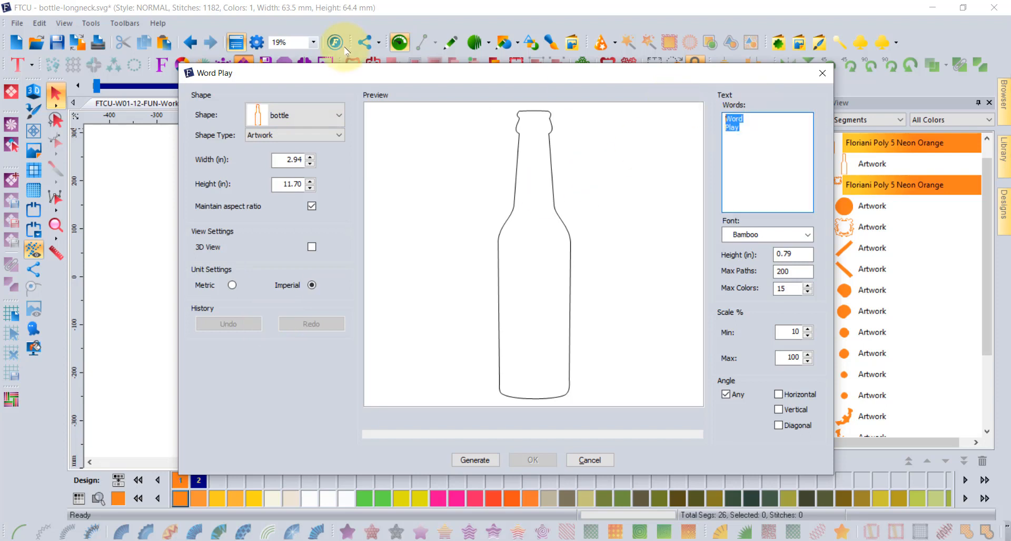
{"action": "type", "text": "Red "}
{"action": "type", "text": "Wh"}
{"action": "type", "text": "ite"}
{"action": "key", "text": "Return"}
{"action": "type", "text": "Wine"}
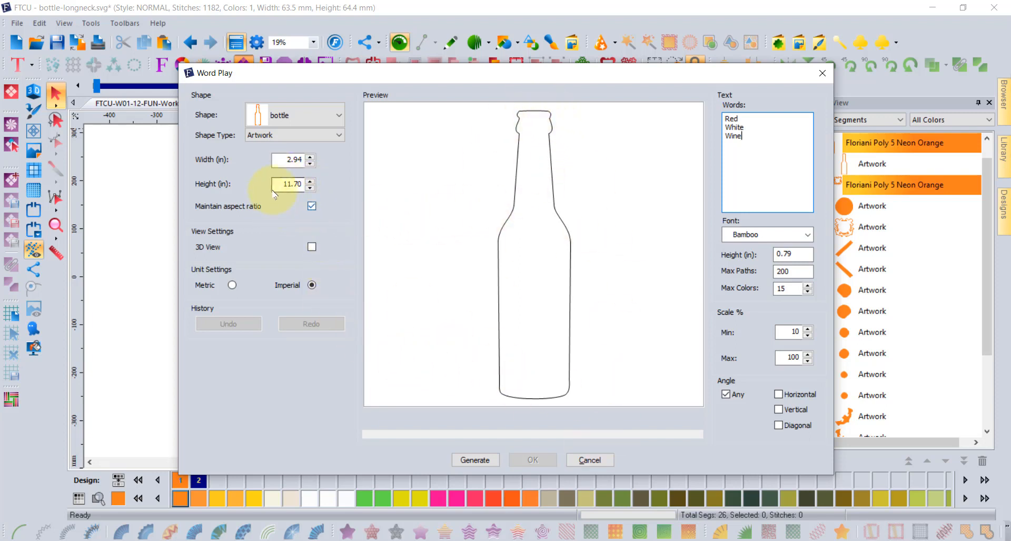
{"action": "left_click", "coordinate": [314, 186]}
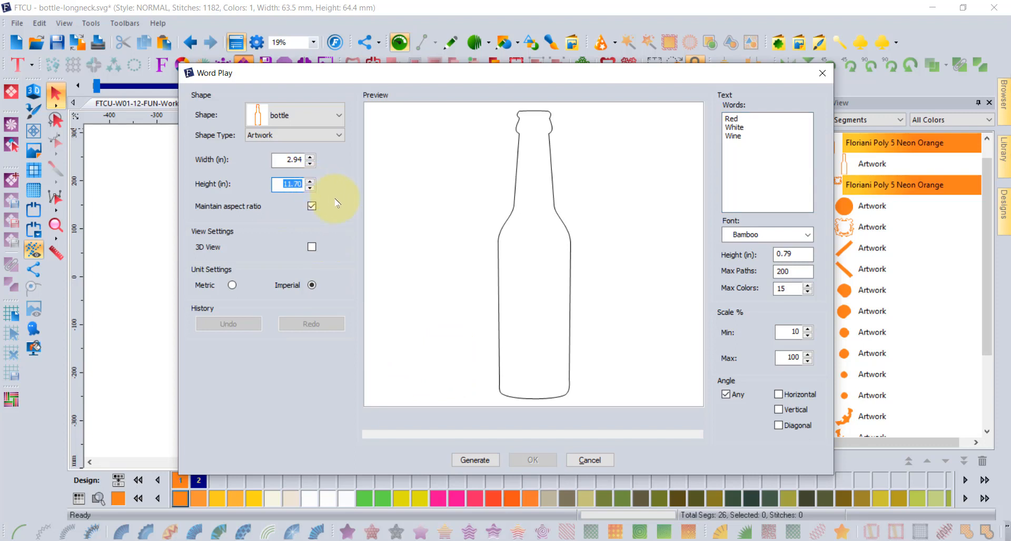
{"action": "type", "text": "6"}
Generate and accept the Red/White/Wine word fill, then place the bottle below the anchor.
{"action": "left_click", "coordinate": [475, 461]}
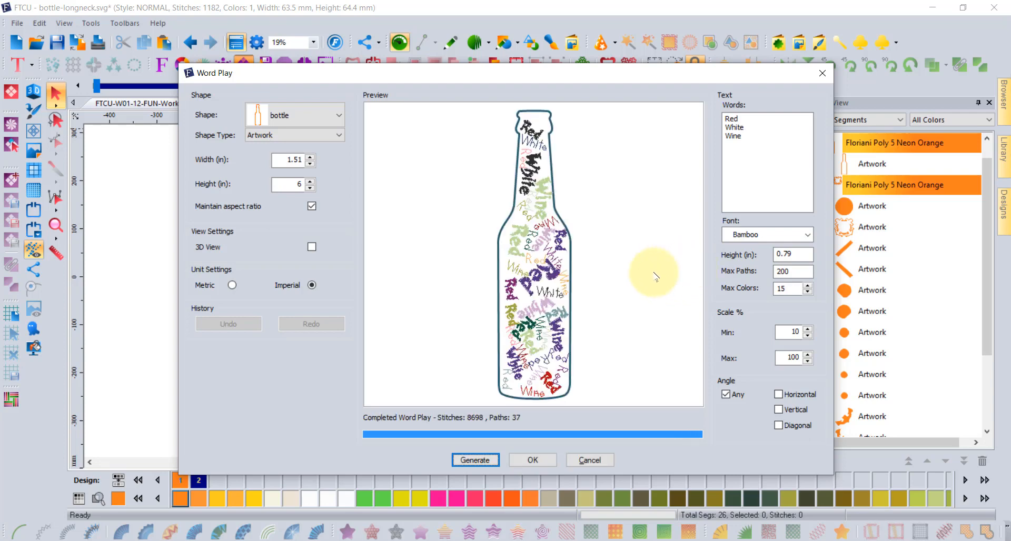
{"action": "left_click", "coordinate": [532, 460]}
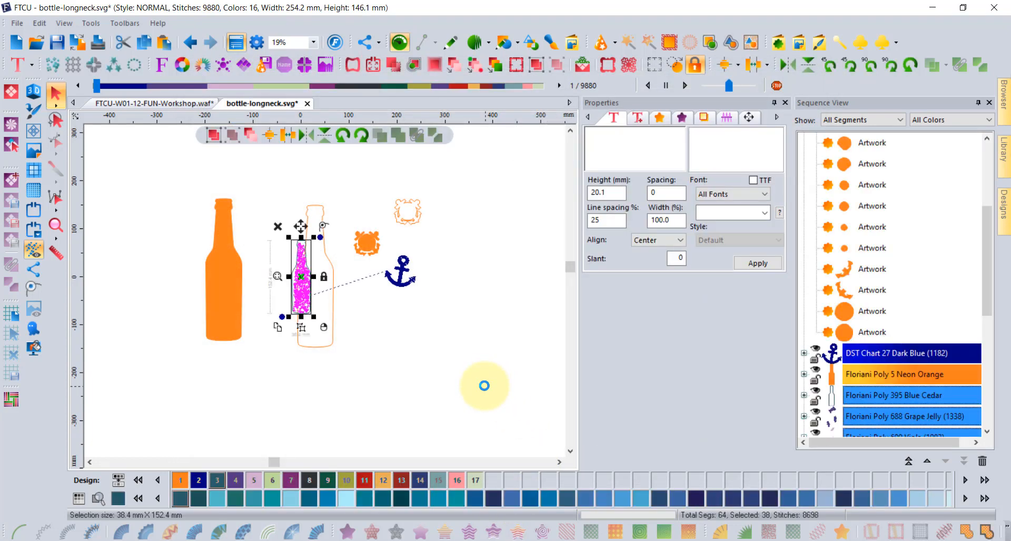
{"action": "left_click_drag", "start_coordinate": [301, 279], "coordinate": [370, 325]}
{"action": "left_click", "coordinate": [440, 298]}
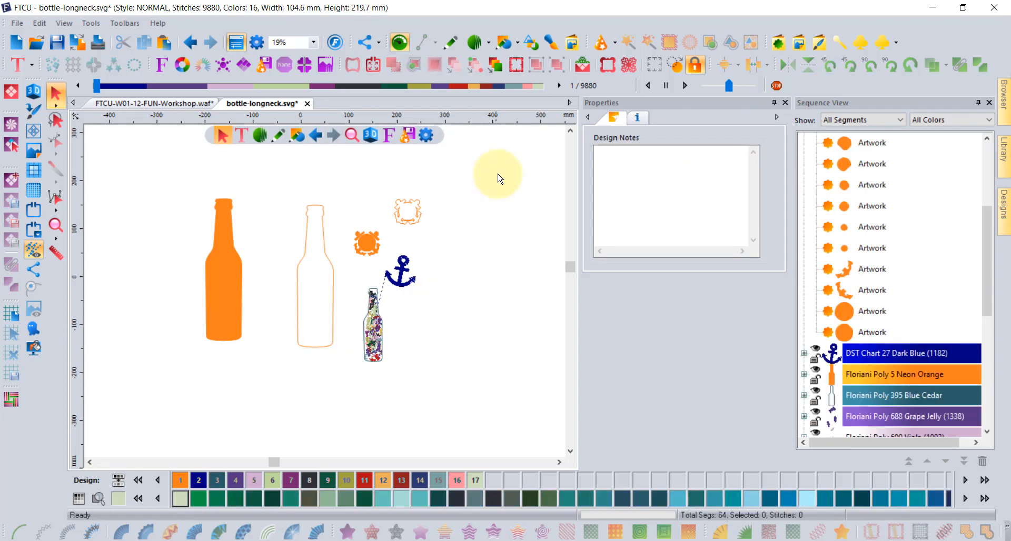
Draw a freehand blob outline with the Artwork Pen beside the bottle and select it.
{"action": "left_click", "coordinate": [455, 47]}
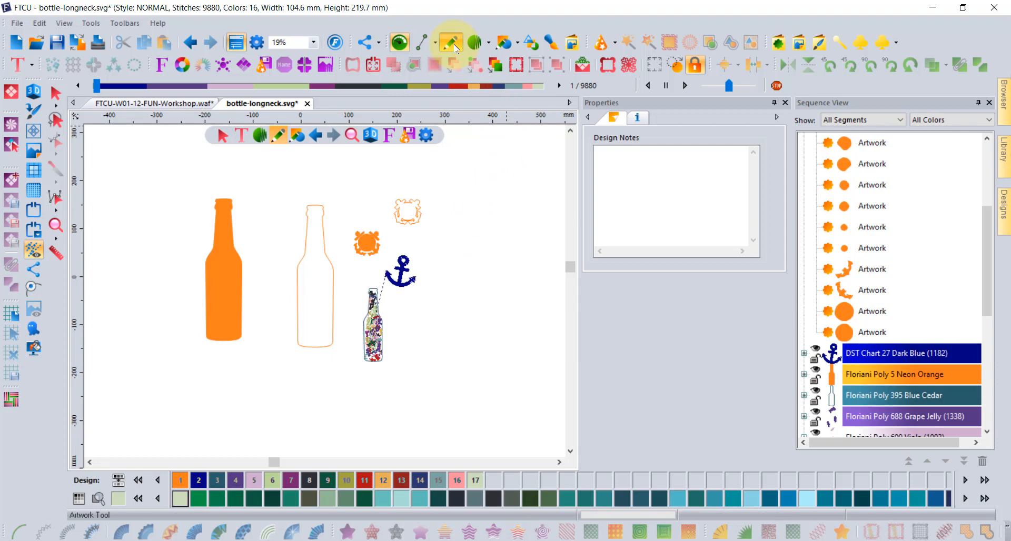
{"action": "left_click", "coordinate": [434, 43]}
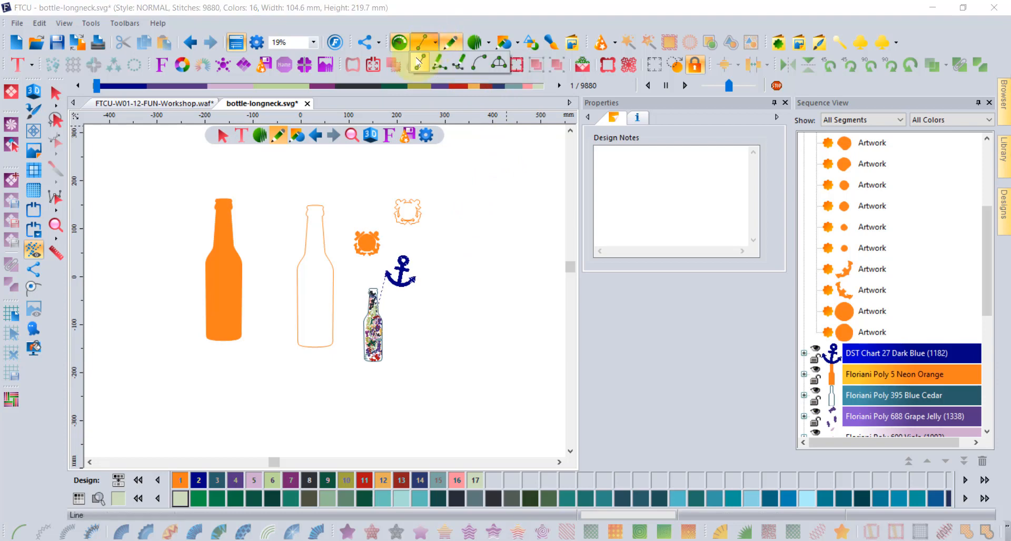
{"action": "left_click", "coordinate": [440, 65]}
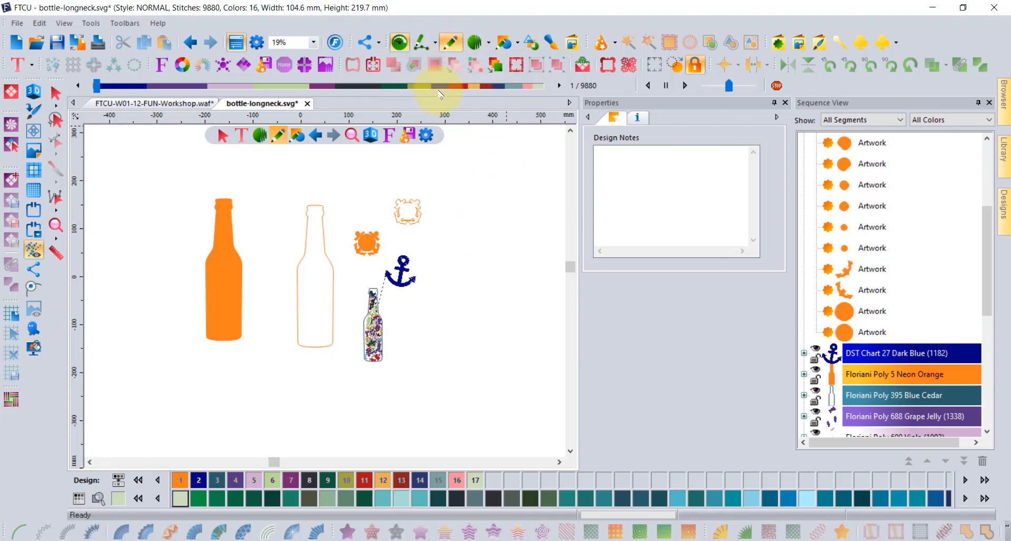
{"action": "mouse_move", "coordinate": [462, 350]}
{"action": "left_mouse_down"}
{"action": "mouse_move", "coordinate": [453, 328]}
{"action": "mouse_move", "coordinate": [466, 299]}
{"action": "mouse_move", "coordinate": [520, 346]}
{"action": "mouse_move", "coordinate": [539, 311]}
{"action": "mouse_move", "coordinate": [512, 267]}
{"action": "mouse_move", "coordinate": [465, 259]}
{"action": "mouse_move", "coordinate": [433, 298]}
{"action": "mouse_move", "coordinate": [432, 348]}
{"action": "mouse_move", "coordinate": [404, 409]}
{"action": "mouse_move", "coordinate": [413, 433]}
{"action": "mouse_move", "coordinate": [440, 434]}
{"action": "mouse_move", "coordinate": [443, 397]}
{"action": "mouse_move", "coordinate": [486, 384]}
{"action": "mouse_move", "coordinate": [463, 360]}
{"action": "left_mouse_up"}
{"action": "key", "text": "Return"}
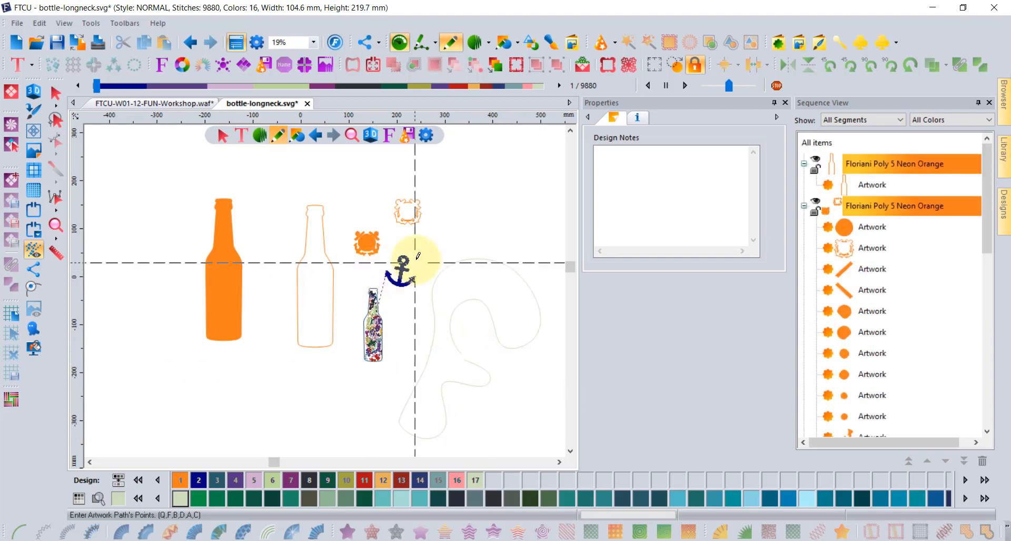
{"action": "left_click", "coordinate": [58, 97]}
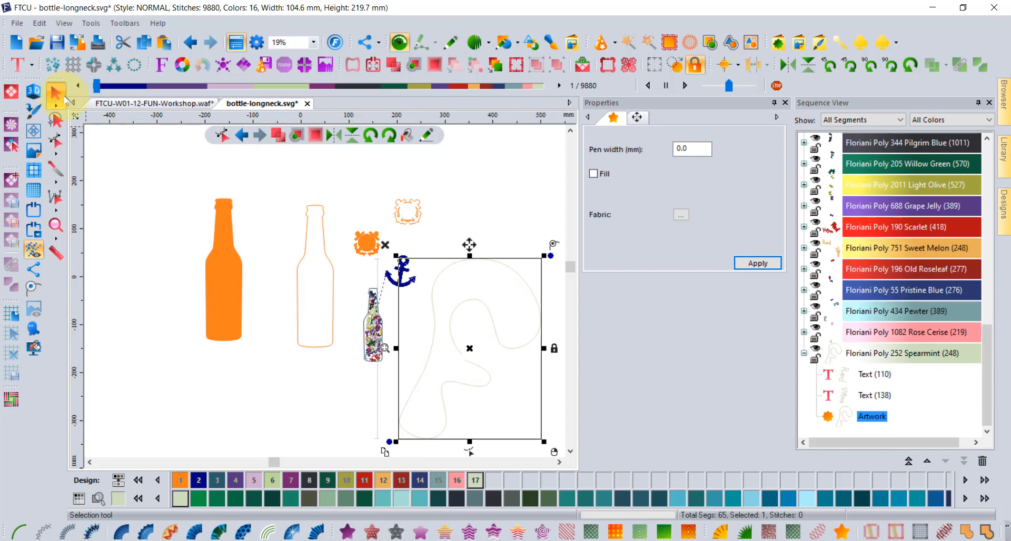
Save the selected blob to the WordPlay library as a Word Play shape named blob2.
{"action": "left_click", "coordinate": [92, 24]}
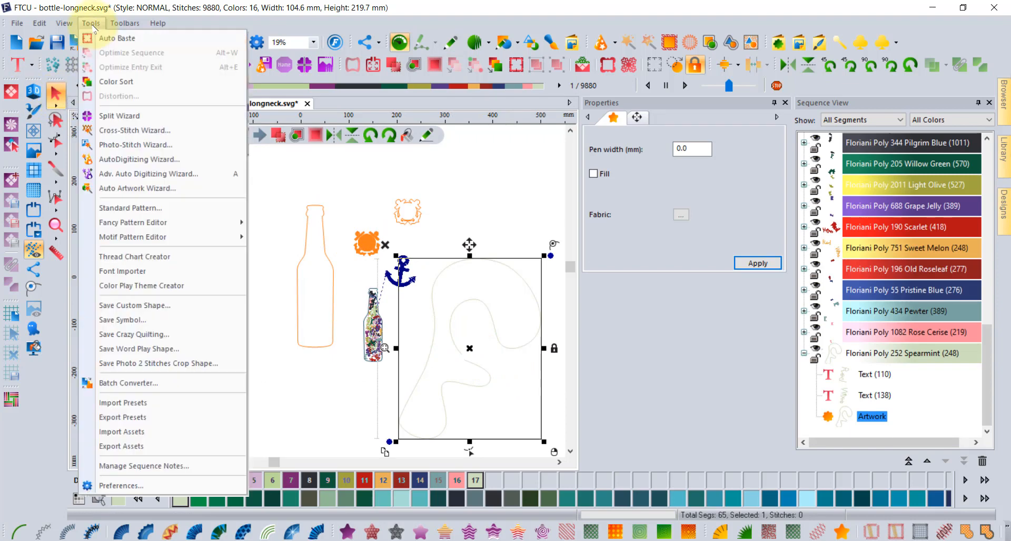
{"action": "left_click", "coordinate": [157, 349]}
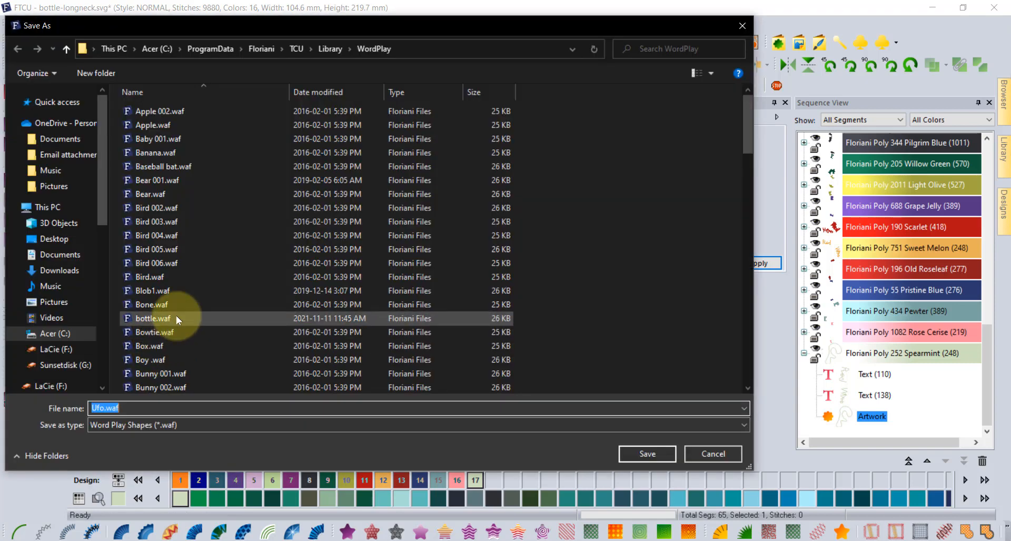
{"action": "type", "text": "blob"}
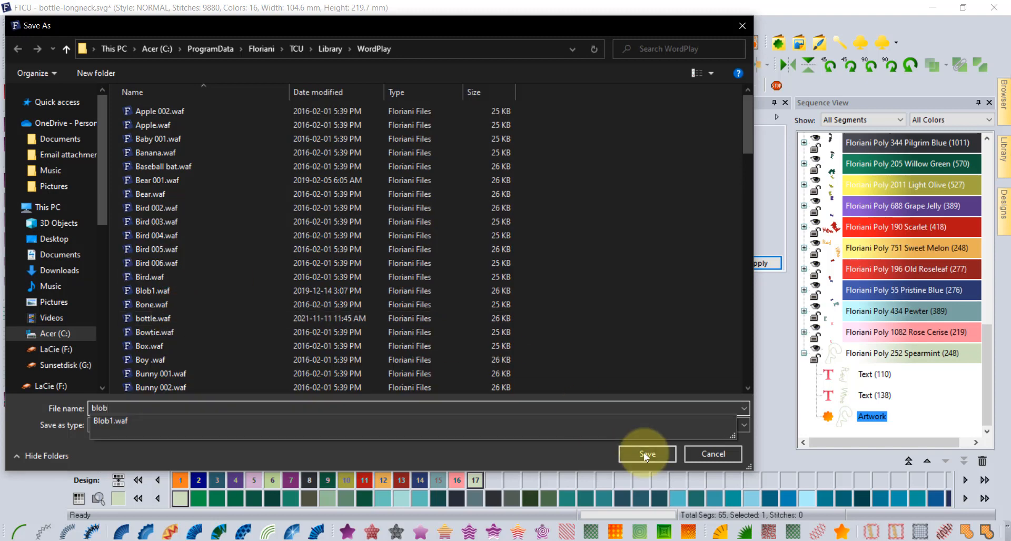
{"action": "type", "text": "2"}
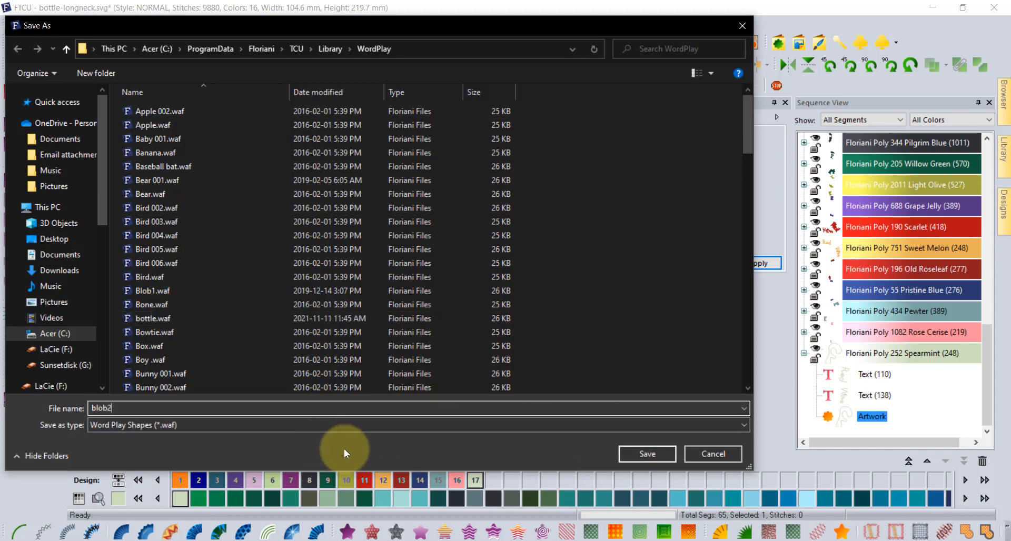
{"action": "left_click", "coordinate": [653, 454]}
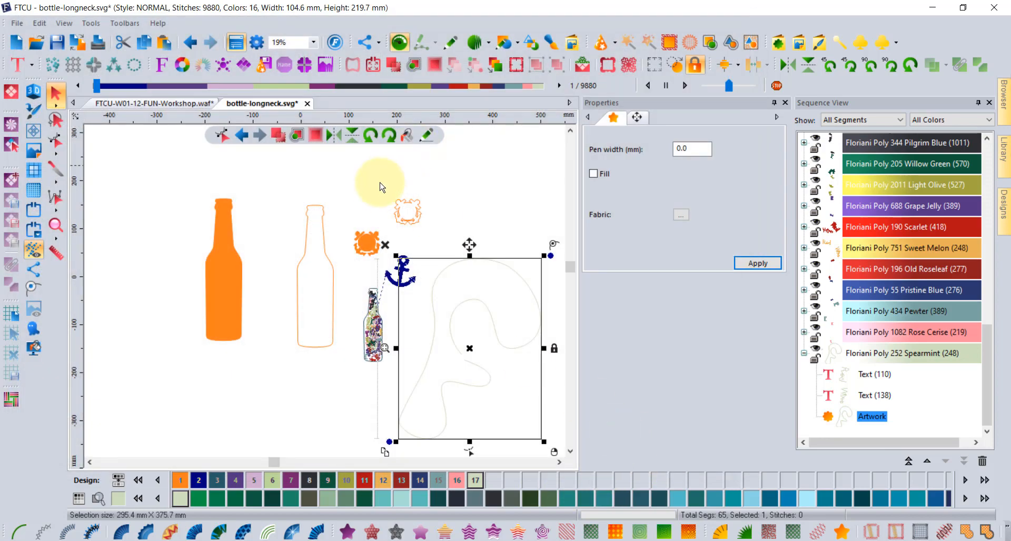
Open Word Play and choose blob2 as the shape.
{"action": "left_click", "coordinate": [246, 70]}
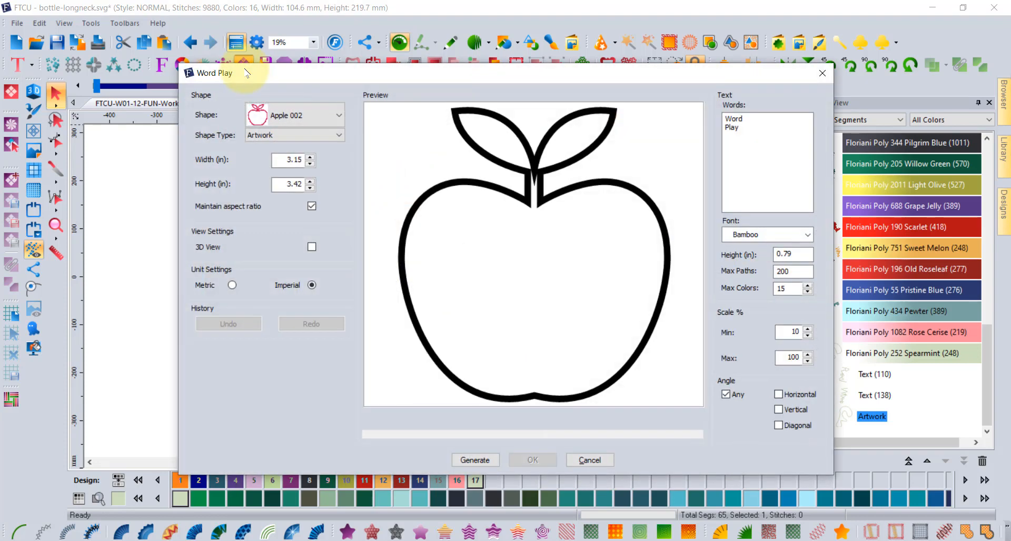
{"action": "left_click", "coordinate": [300, 112]}
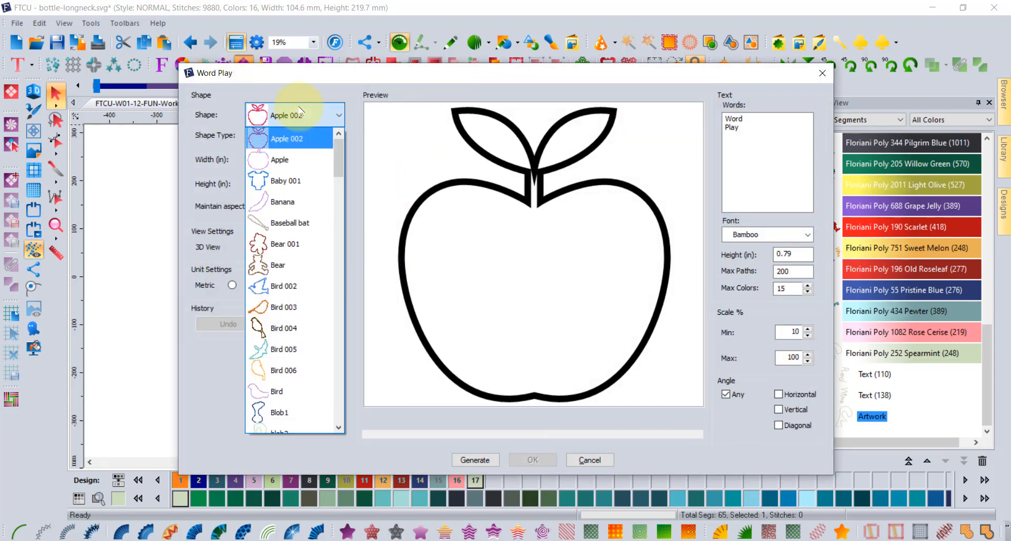
{"action": "scroll", "coordinate": [312, 200], "scroll_direction": "down", "scroll_amount": 2}
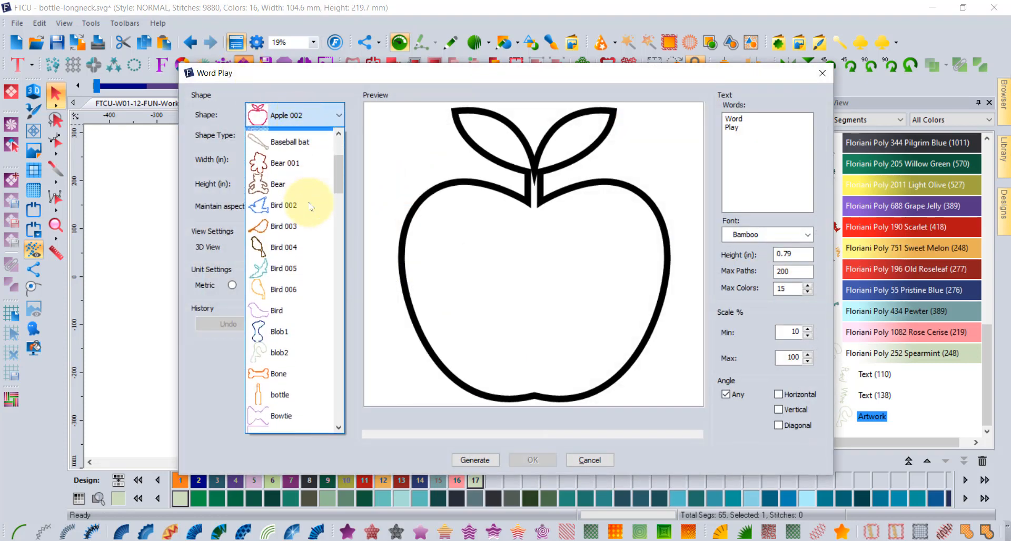
{"action": "scroll", "coordinate": [311, 206], "scroll_direction": "down", "scroll_amount": 1}
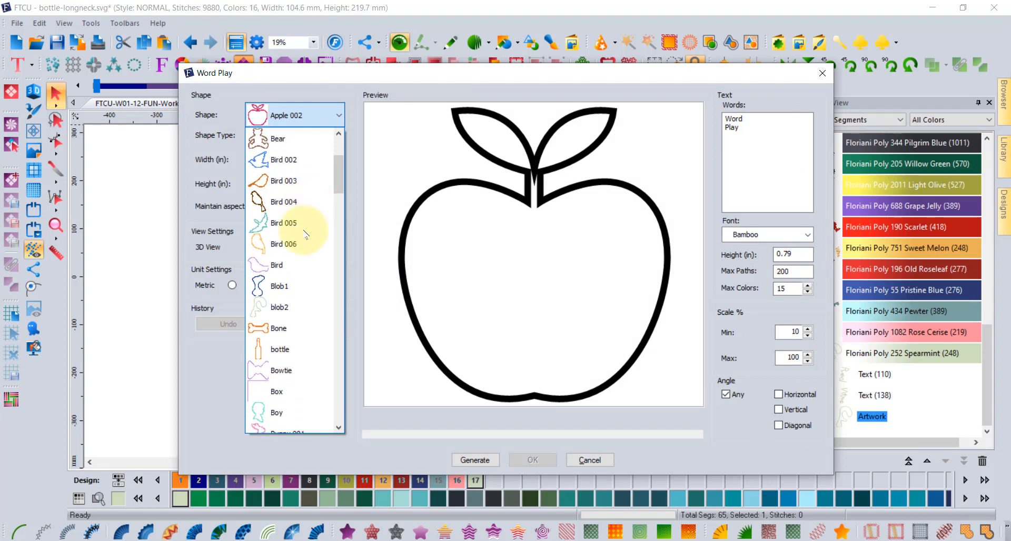
{"action": "left_click", "coordinate": [285, 313]}
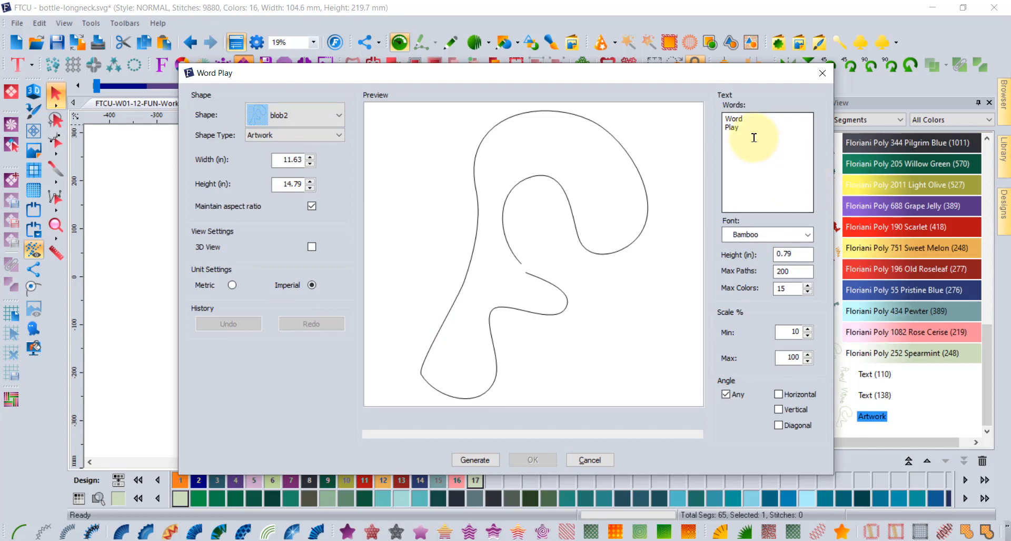
Replace the sample words with UFO and Alien and generate the word fill.
{"action": "left_click_drag", "start_coordinate": [751, 135], "coordinate": [688, 99]}
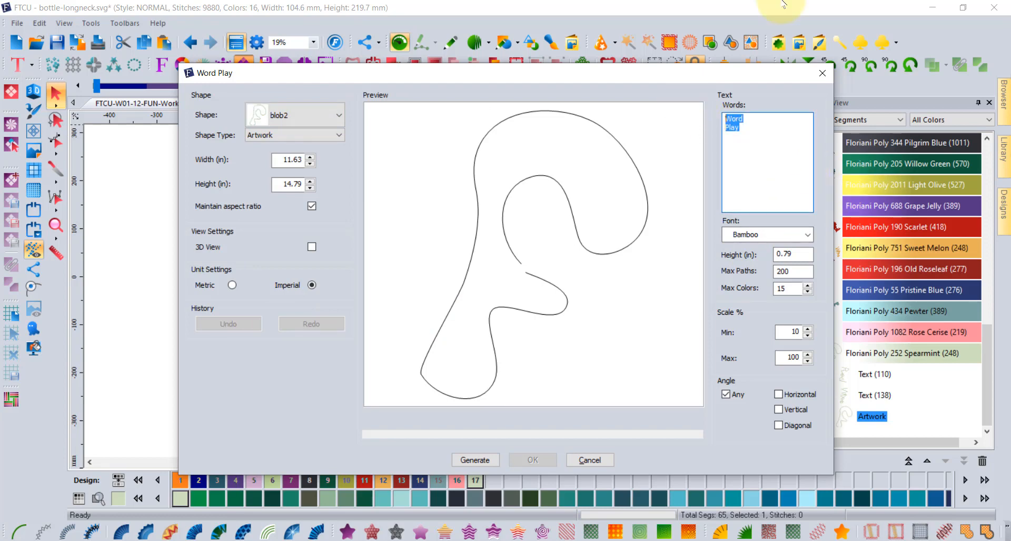
{"action": "type", "text": "UFO"}
{"action": "left_click", "coordinate": [477, 459]}
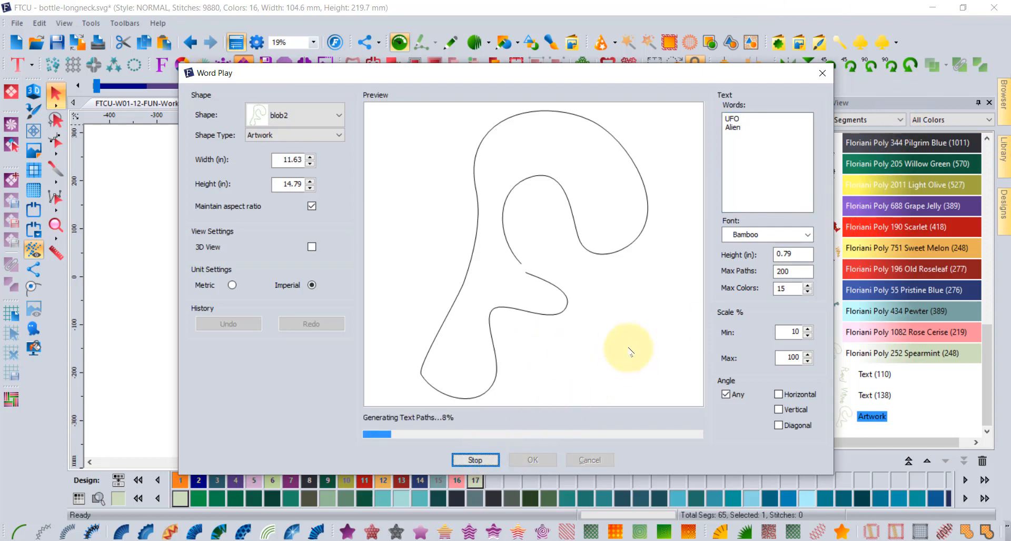